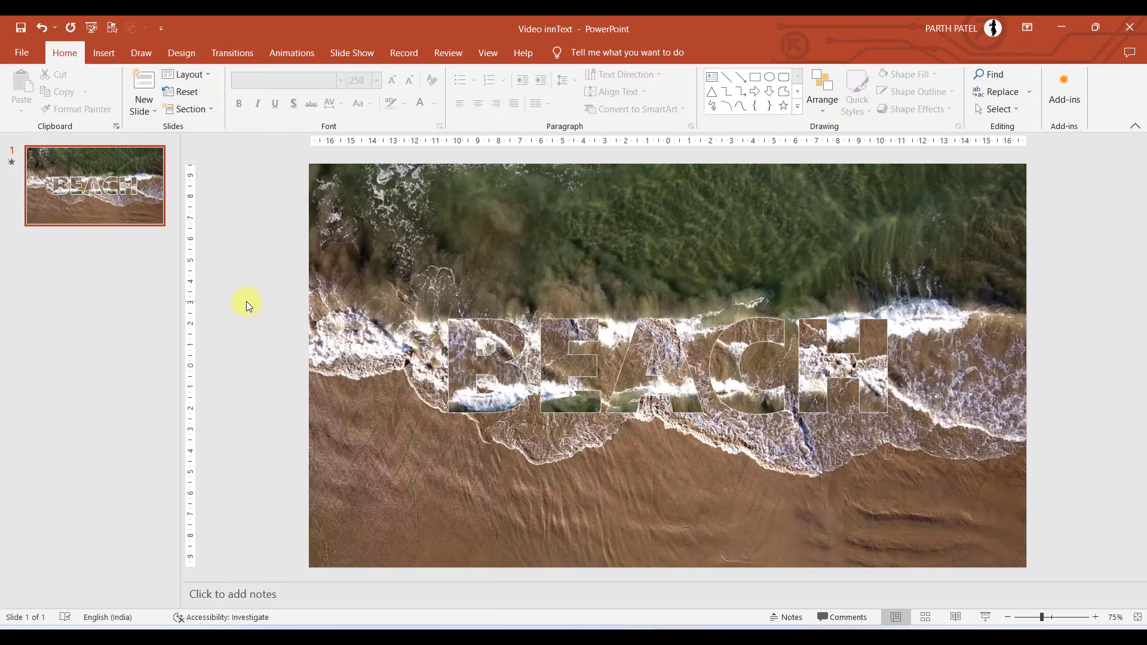
Create a new blank presentation, Presentation2, with Ctrl+N
{"action": "key", "text": "ctrl+n"}
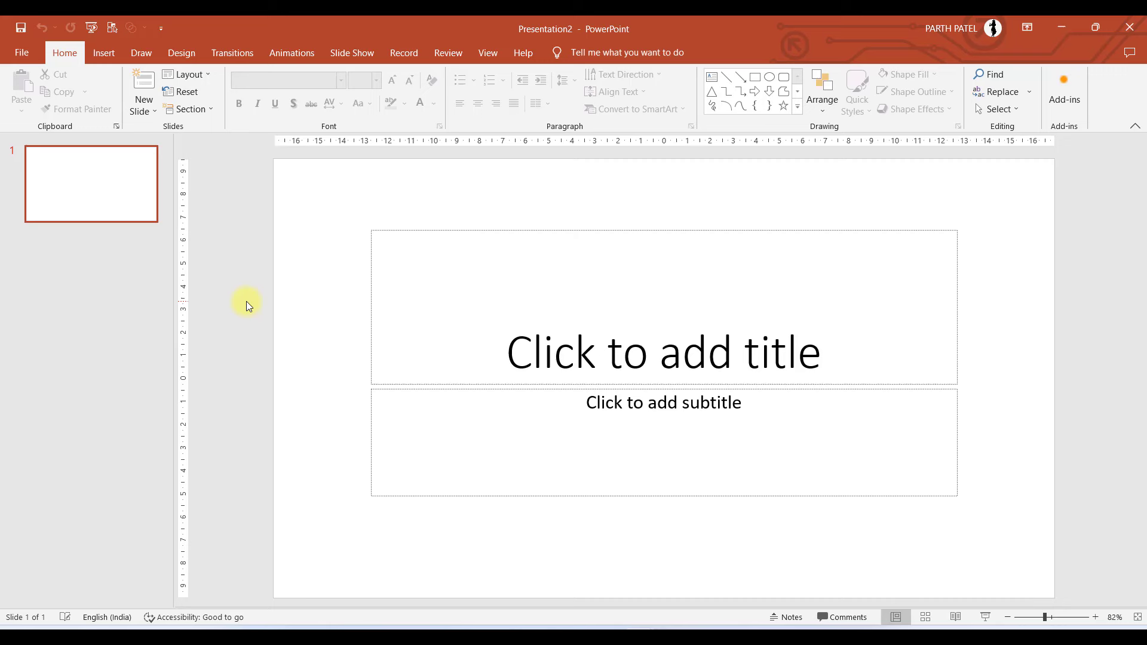
Delete the title and subtitle placeholders so slide 1 is blank, without adding a slide
{"action": "left_click_drag", "start_coordinate": [320, 198], "coordinate": [1023, 525]}
{"action": "key", "text": "Delete"}
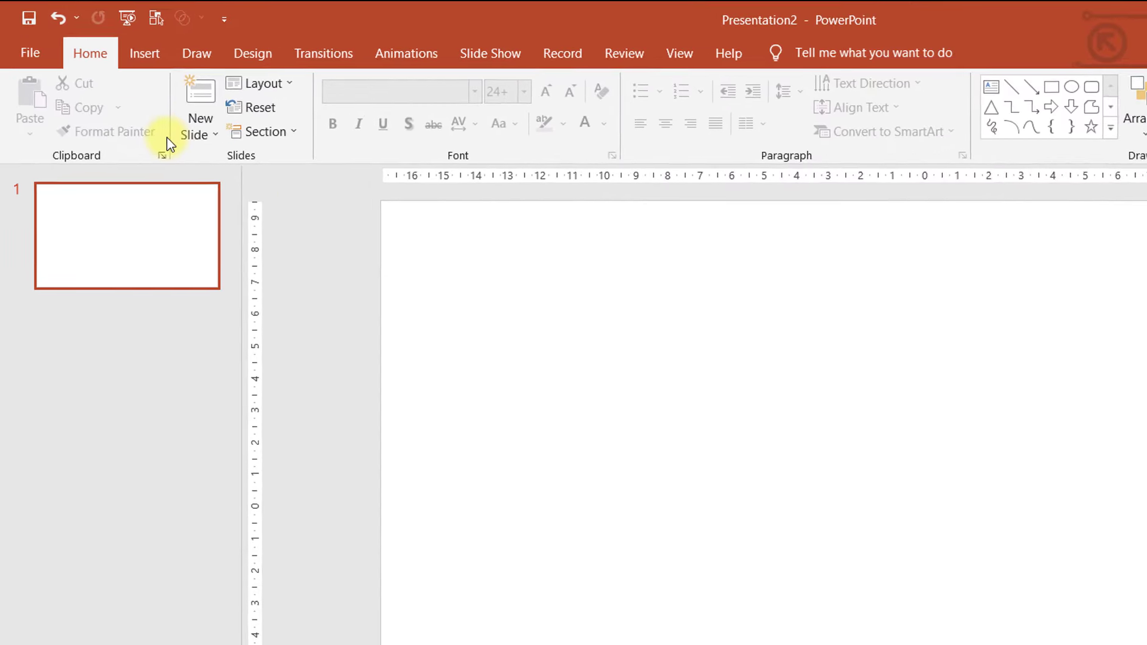
{"action": "left_click", "coordinate": [206, 143]}
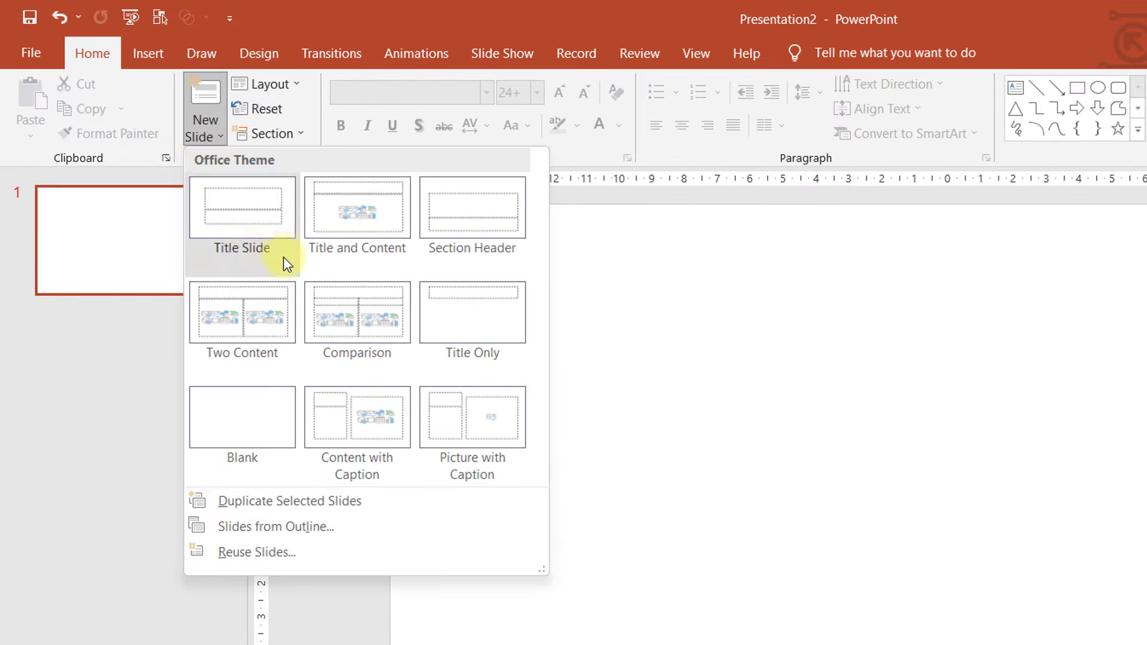
{"action": "left_click", "coordinate": [219, 140]}
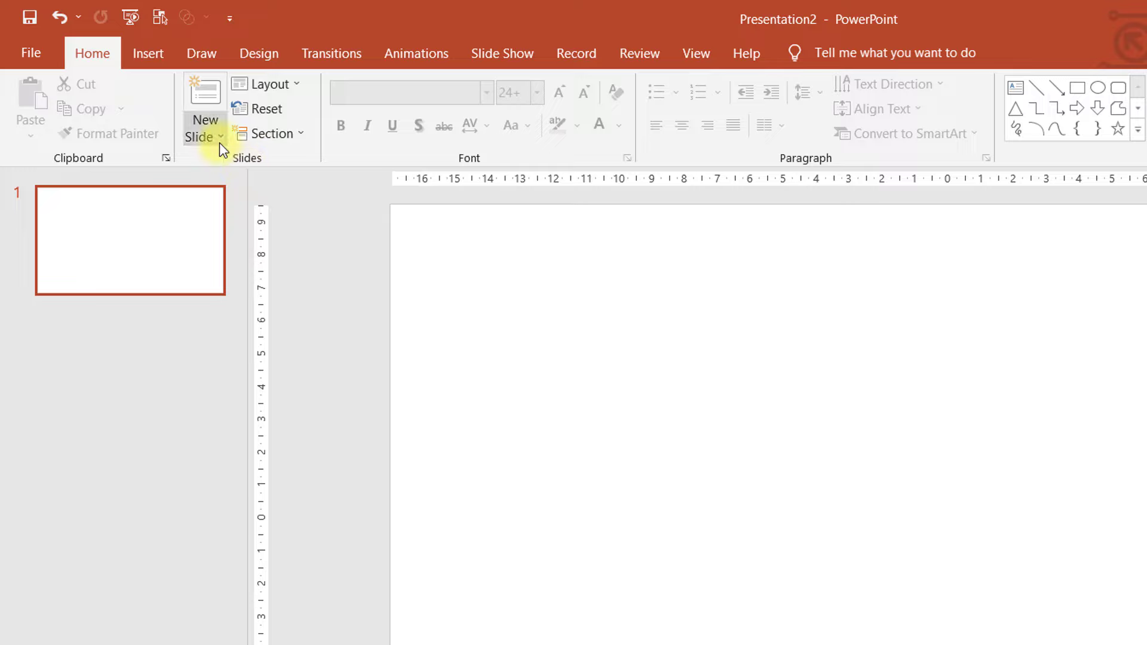
{"action": "left_click", "coordinate": [220, 143]}
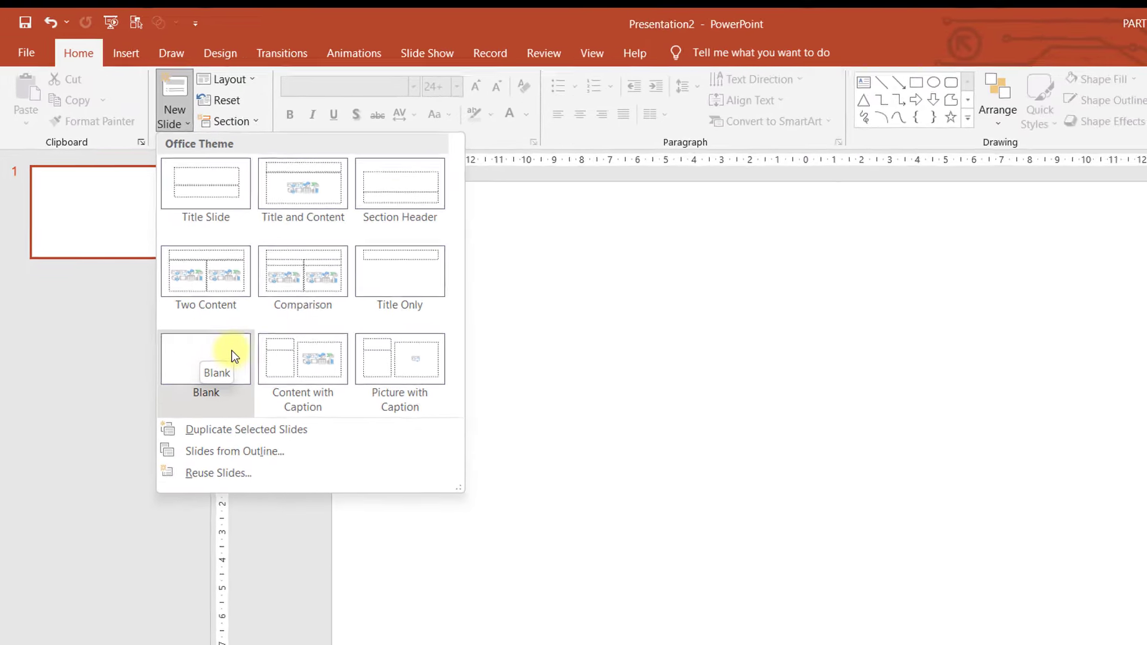
{"action": "left_click", "coordinate": [544, 319]}
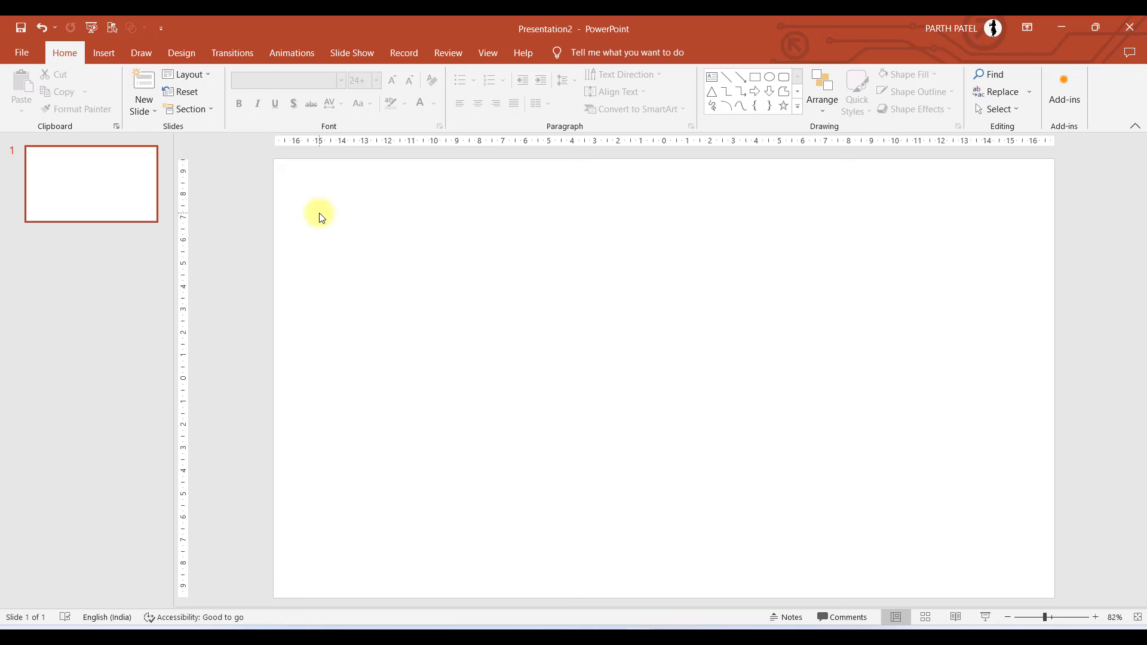
Insert the Demo Video clip from Downloads onto slide 1 via Video on My PC
{"action": "left_click", "coordinate": [103, 53]}
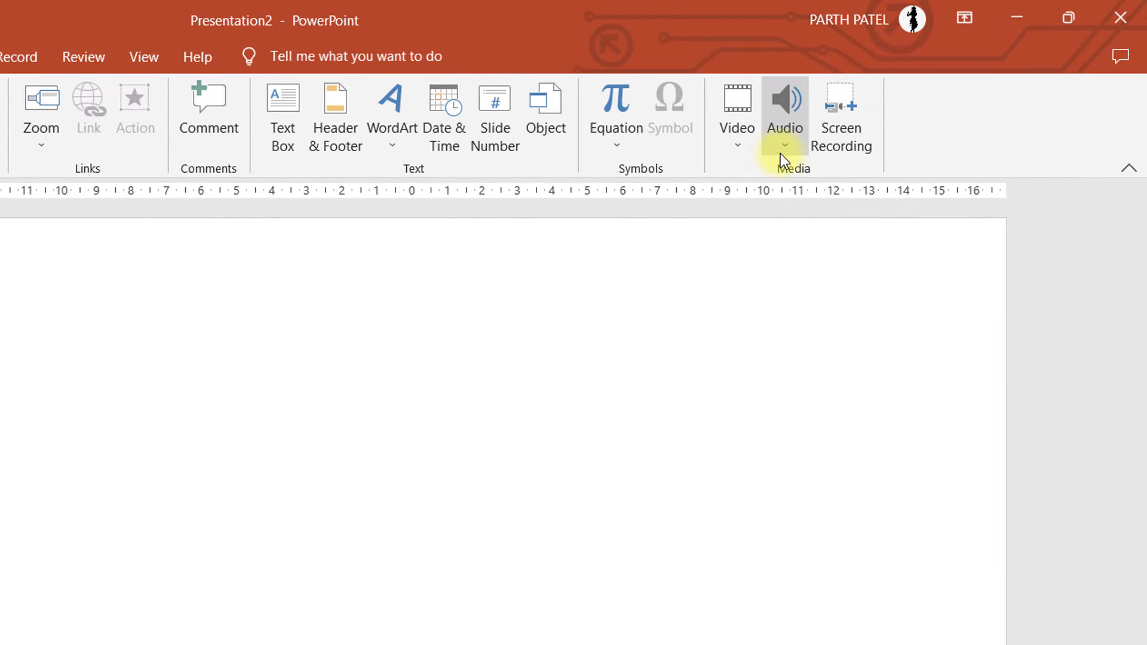
{"action": "left_click", "coordinate": [738, 141]}
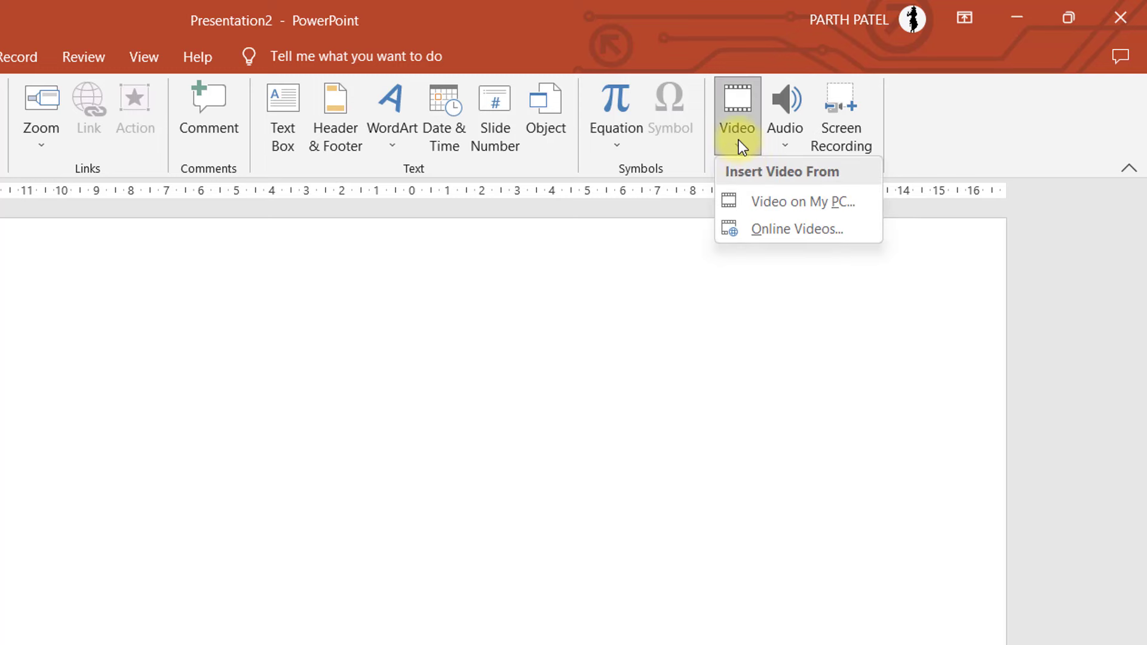
{"action": "left_click", "coordinate": [789, 208]}
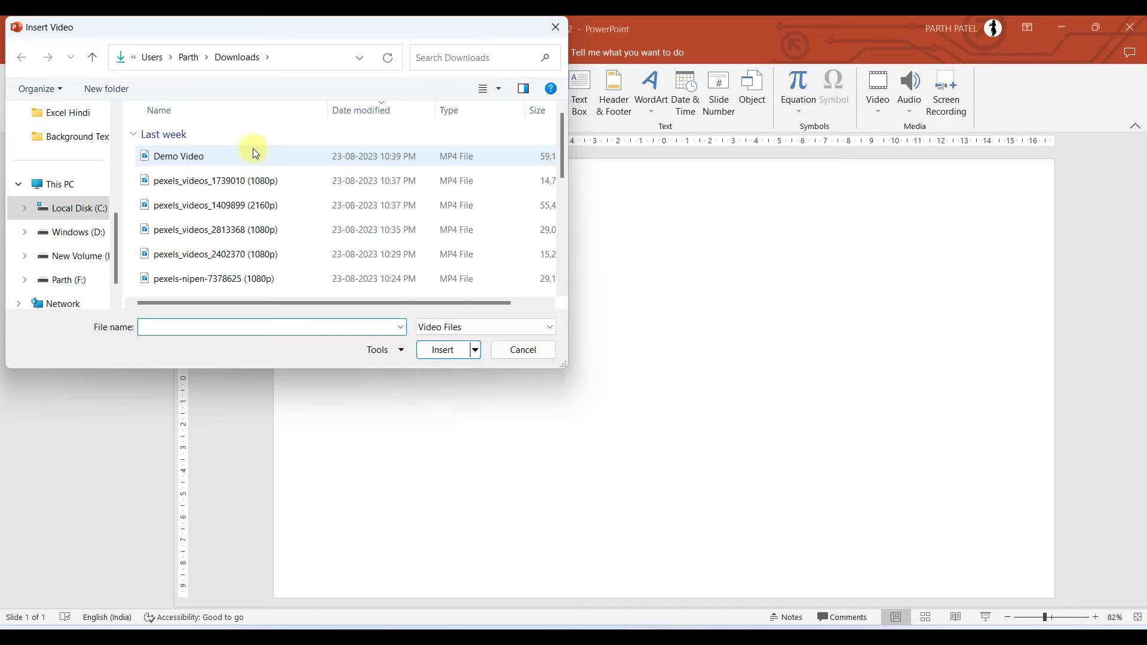
{"action": "left_click", "coordinate": [184, 155]}
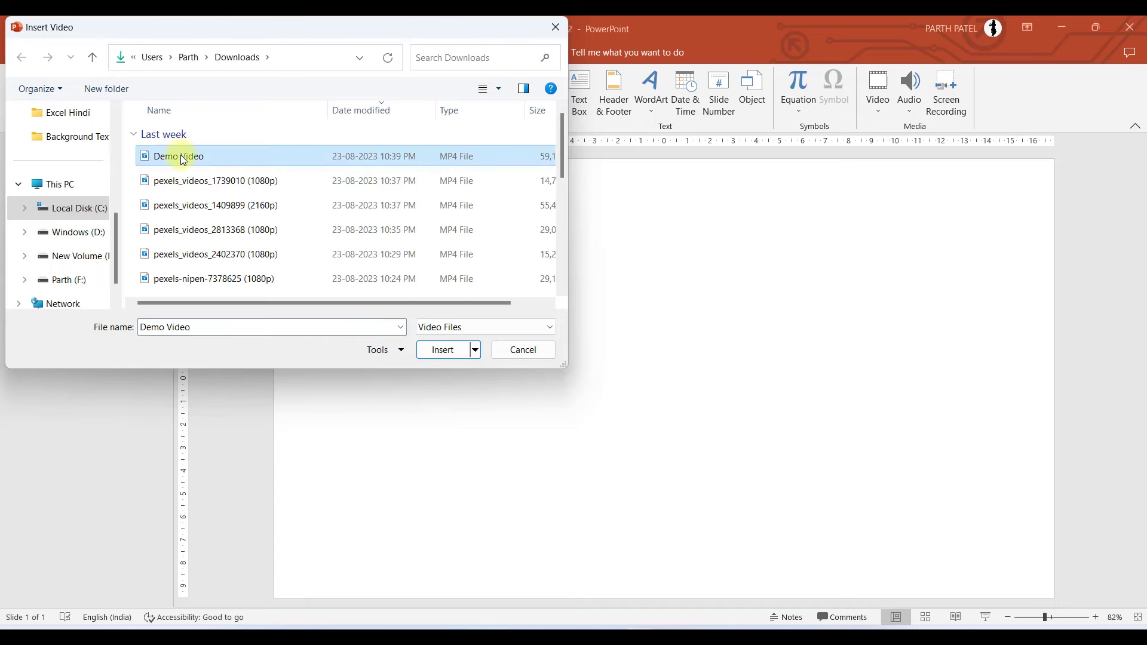
{"action": "left_click", "coordinate": [445, 350]}
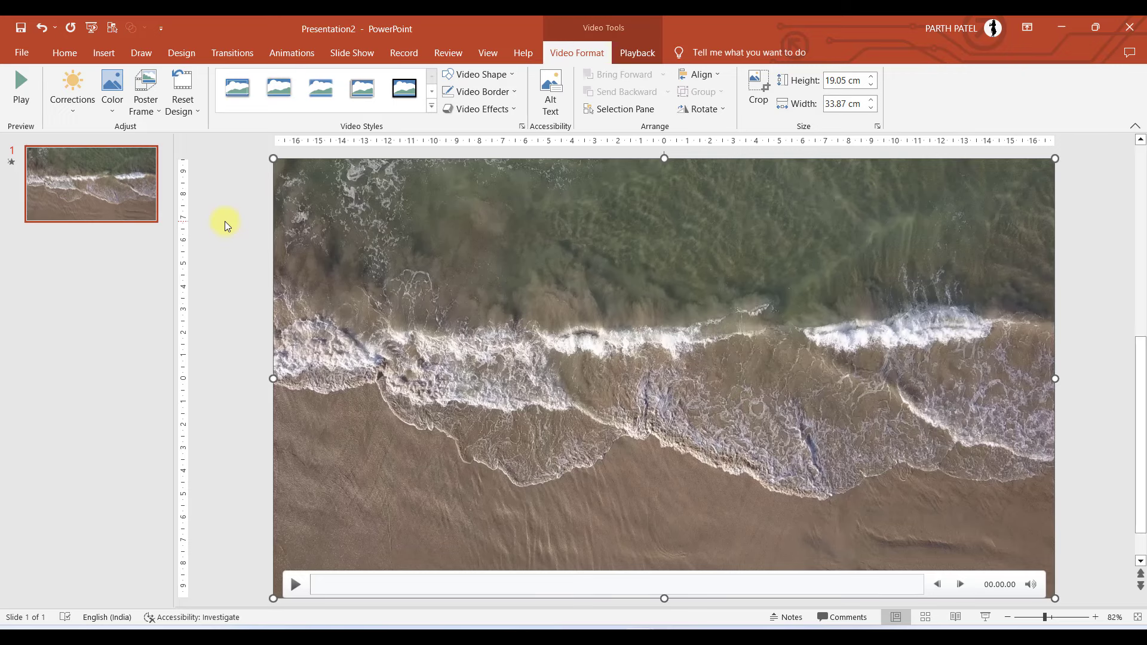
Drag the beach video down and right until it overhangs the slide's bottom and right edges
{"action": "left_click_drag", "start_coordinate": [372, 205], "coordinate": [418, 232]}
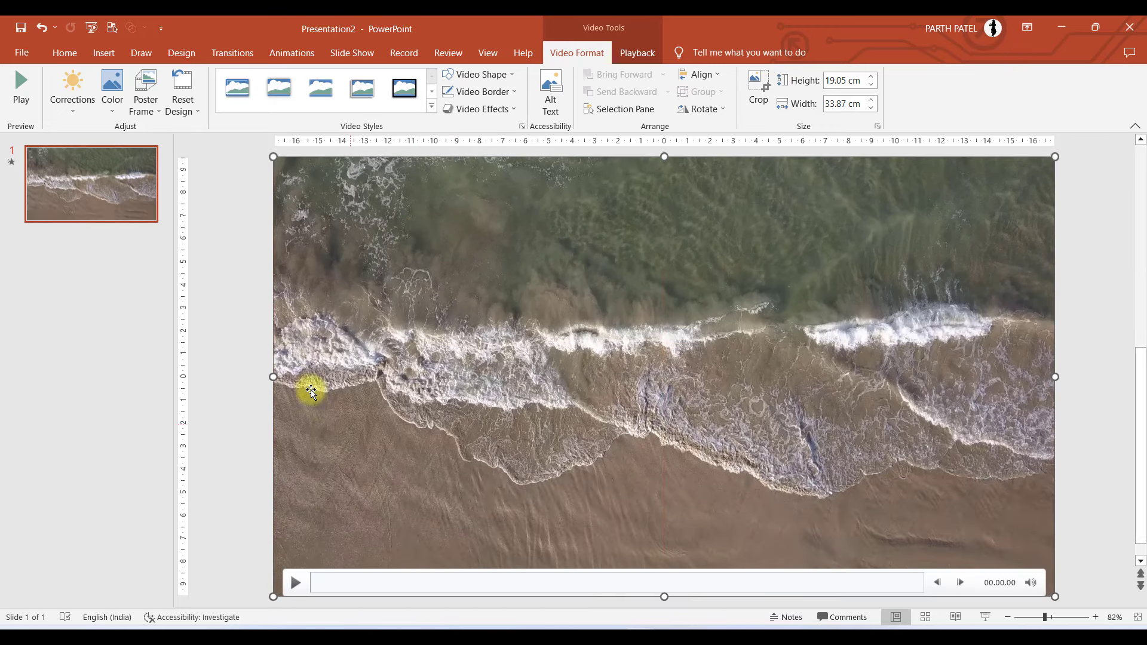
{"action": "left_click", "coordinate": [228, 243]}
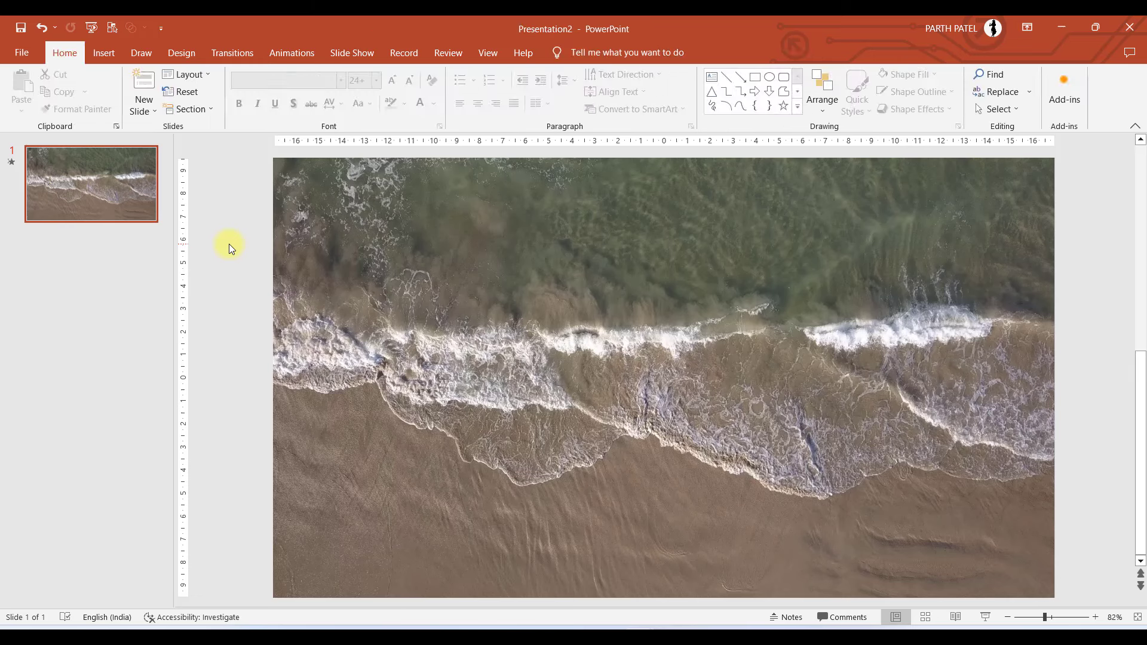
{"action": "left_click", "coordinate": [298, 218]}
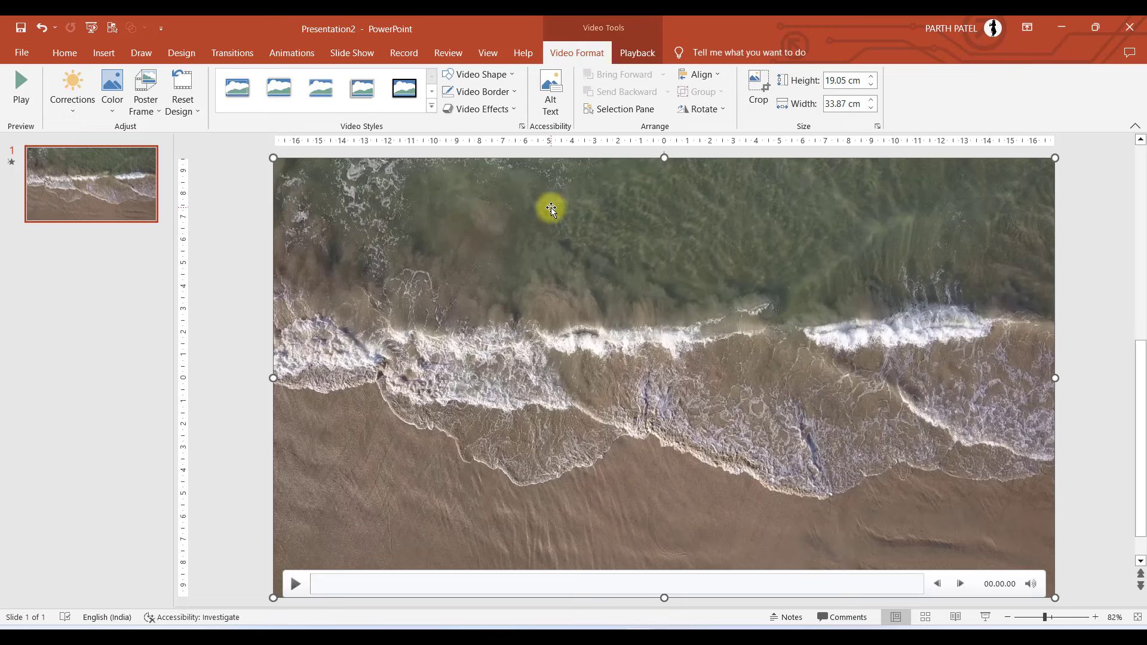
{"action": "left_click_drag", "start_coordinate": [455, 189], "coordinate": [396, 235]}
{"action": "left_click", "coordinate": [438, 182]}
{"action": "left_click", "coordinate": [430, 276]}
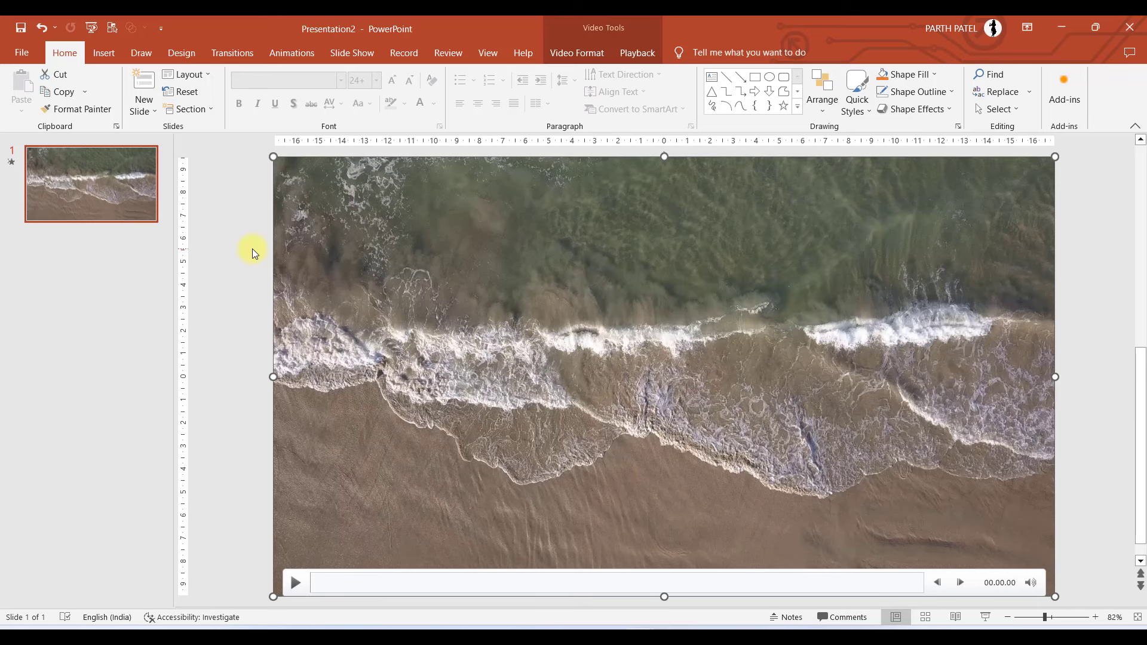
{"action": "left_click_drag", "start_coordinate": [341, 215], "coordinate": [365, 313]}
{"action": "left_click", "coordinate": [433, 208]}
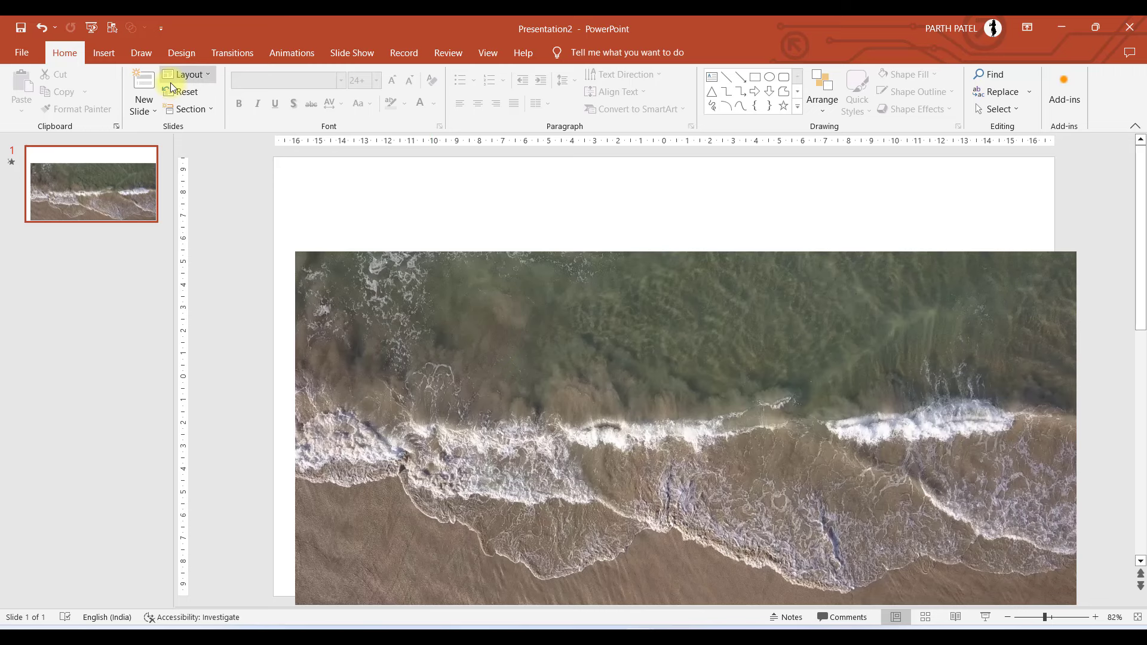
Apply a custom slide size from Design so the beach video fills the slide exactly
{"action": "left_click", "coordinate": [172, 53]}
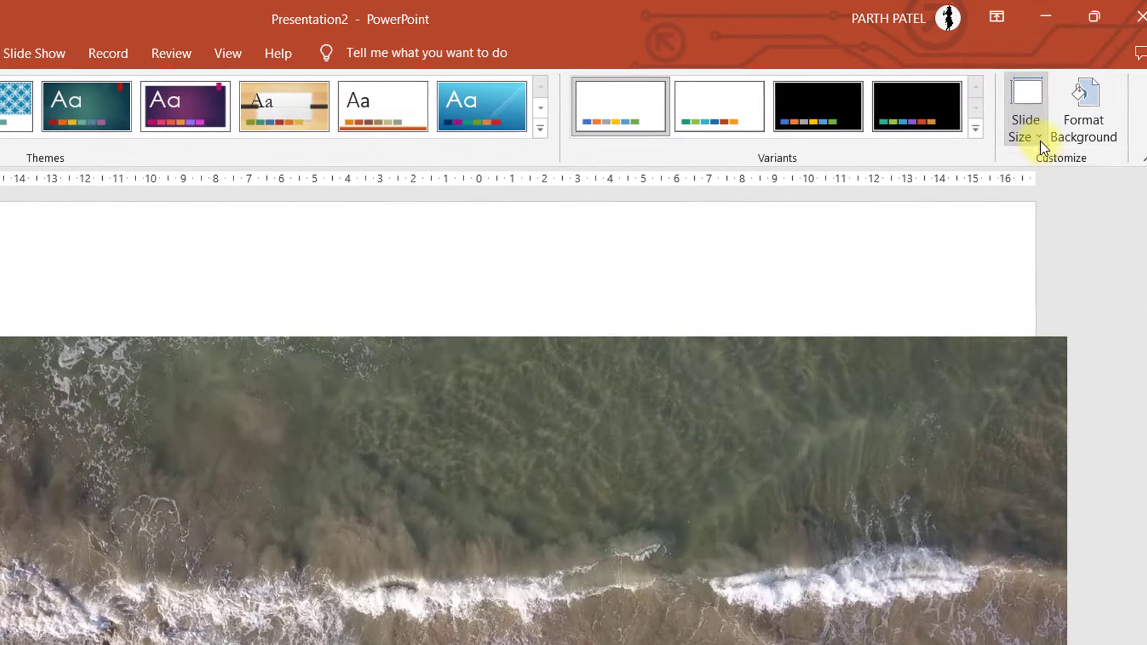
{"action": "left_click", "coordinate": [1055, 113]}
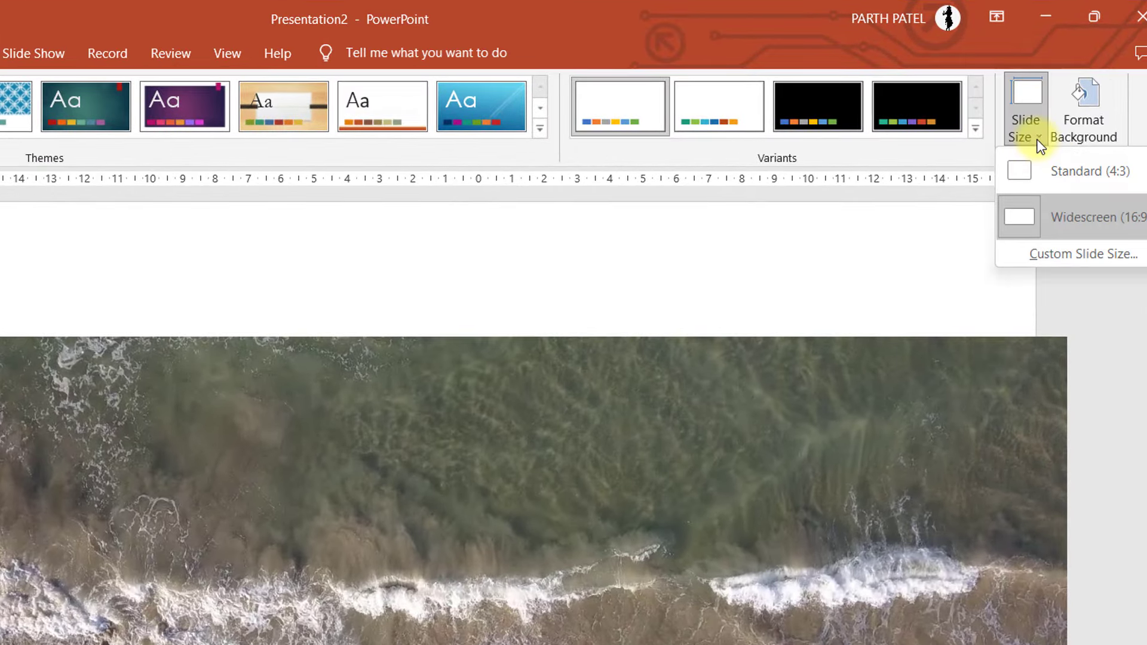
{"action": "left_click", "coordinate": [1052, 254]}
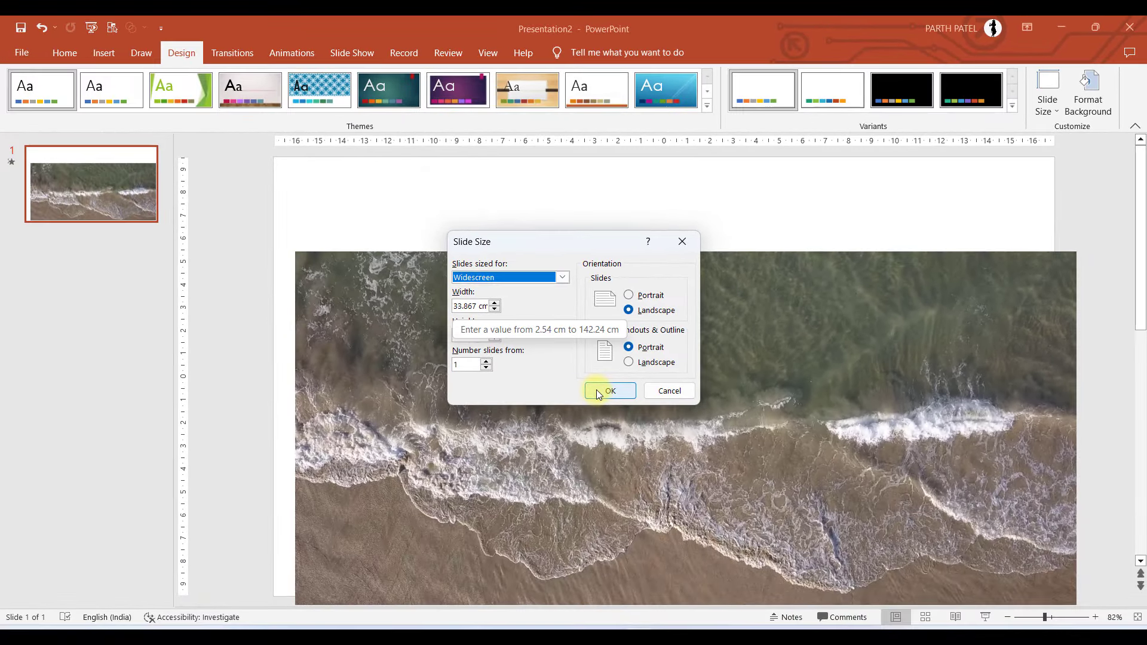
{"action": "left_click", "coordinate": [597, 391]}
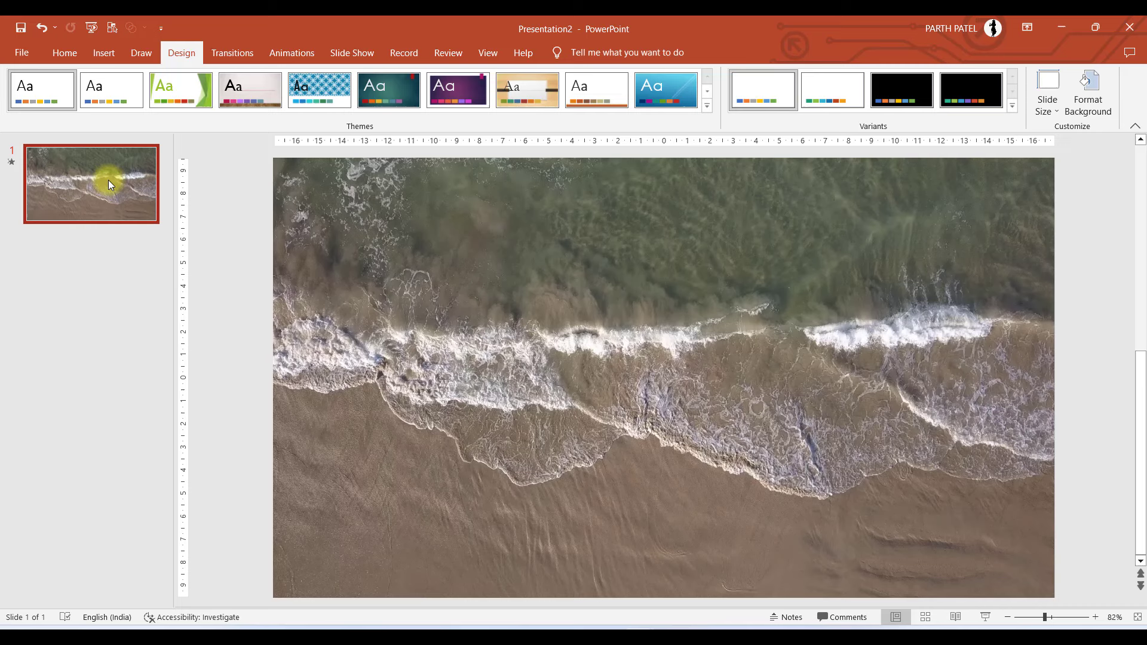
Duplicate slide 1 with Ctrl+D to create slide 2 with the same video
{"action": "key", "text": "ctrl+d"}
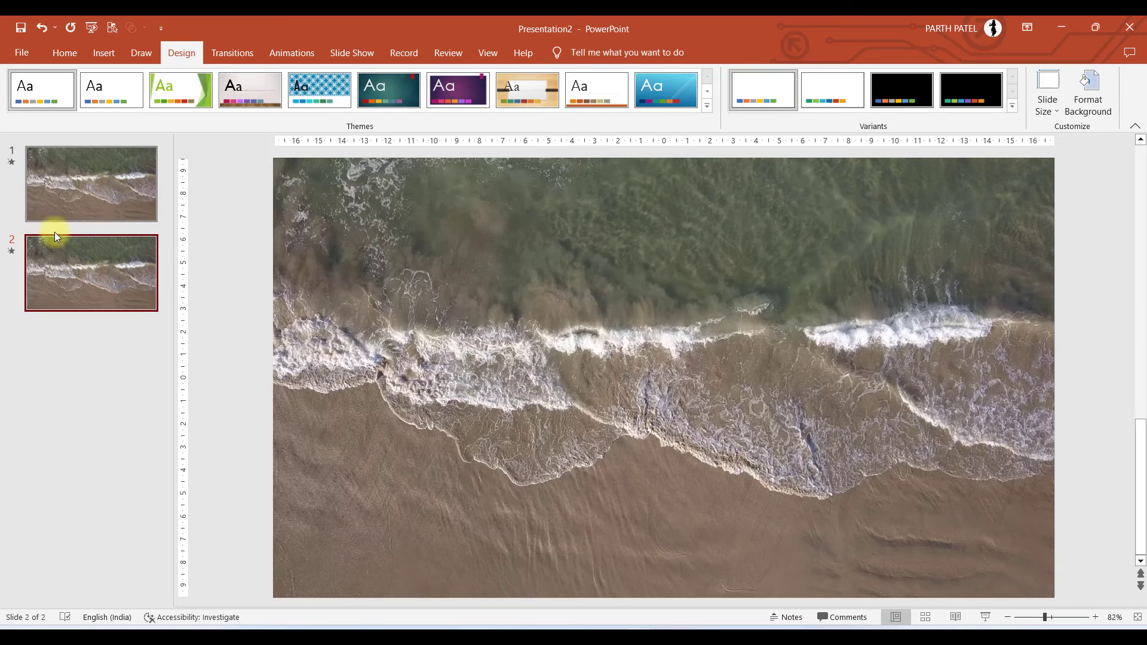
{"action": "left_click", "coordinate": [376, 243]}
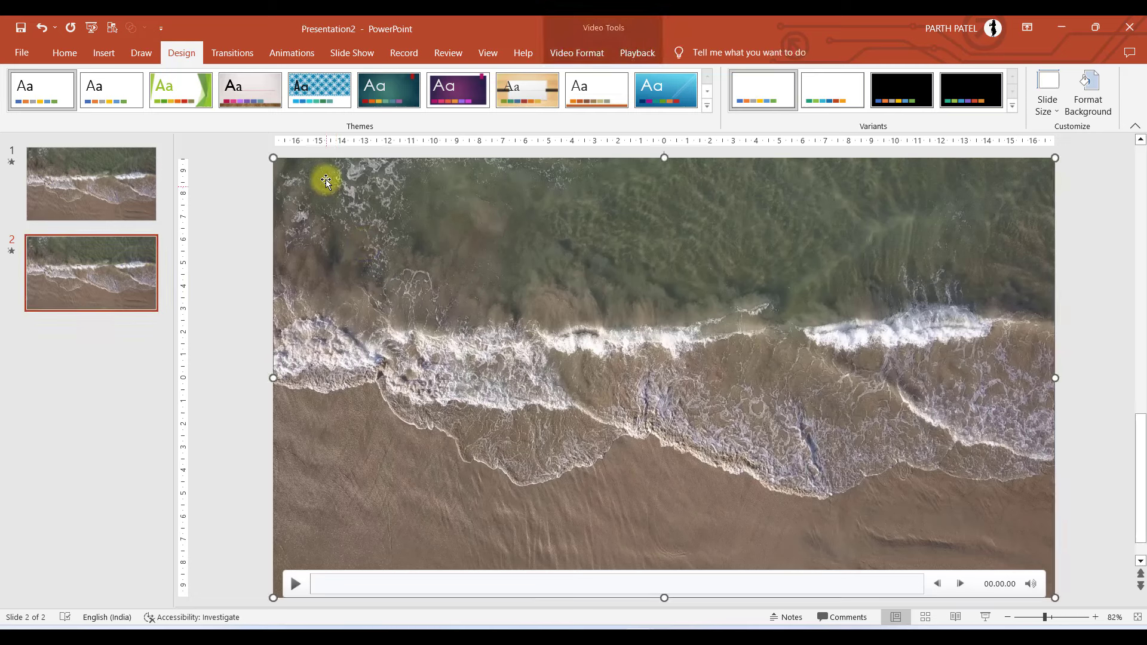
{"action": "left_click", "coordinate": [253, 230]}
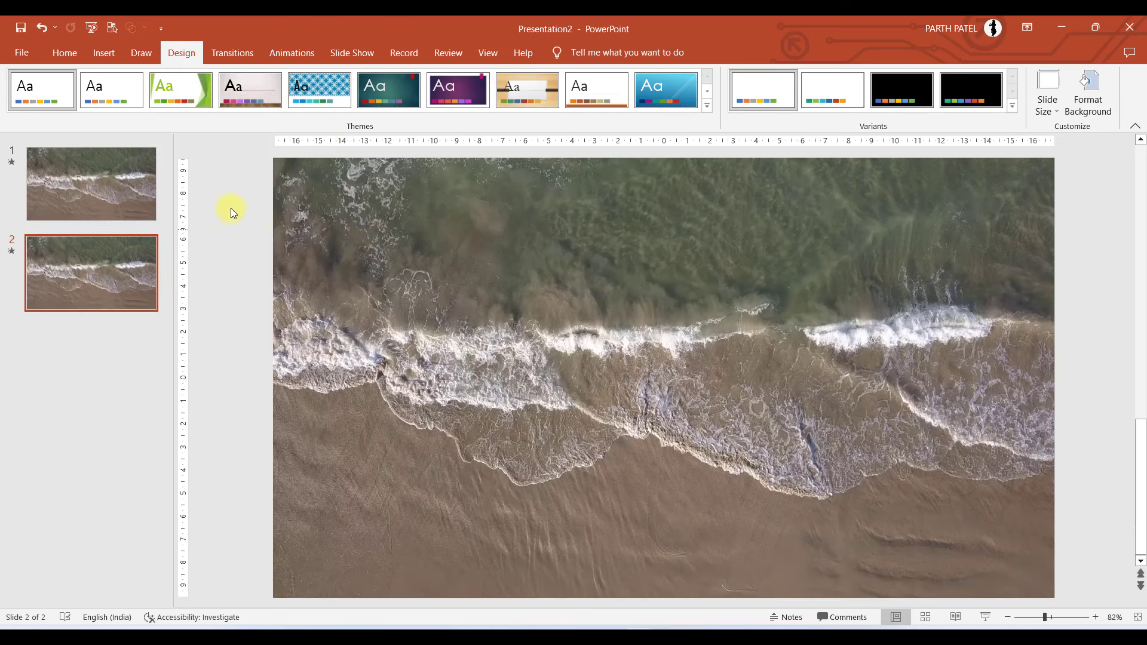
Add a text box on slide 2 with the word BEACH
{"action": "left_click", "coordinate": [103, 52]}
{"action": "left_click", "coordinate": [579, 95]}
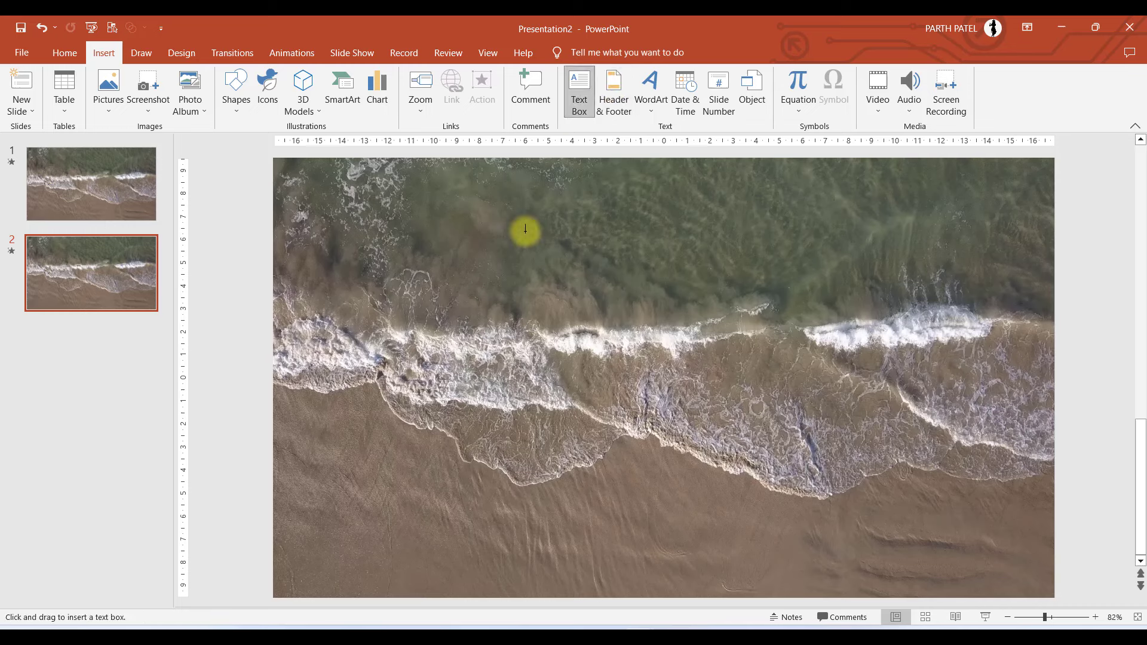
{"action": "left_click", "coordinate": [496, 288]}
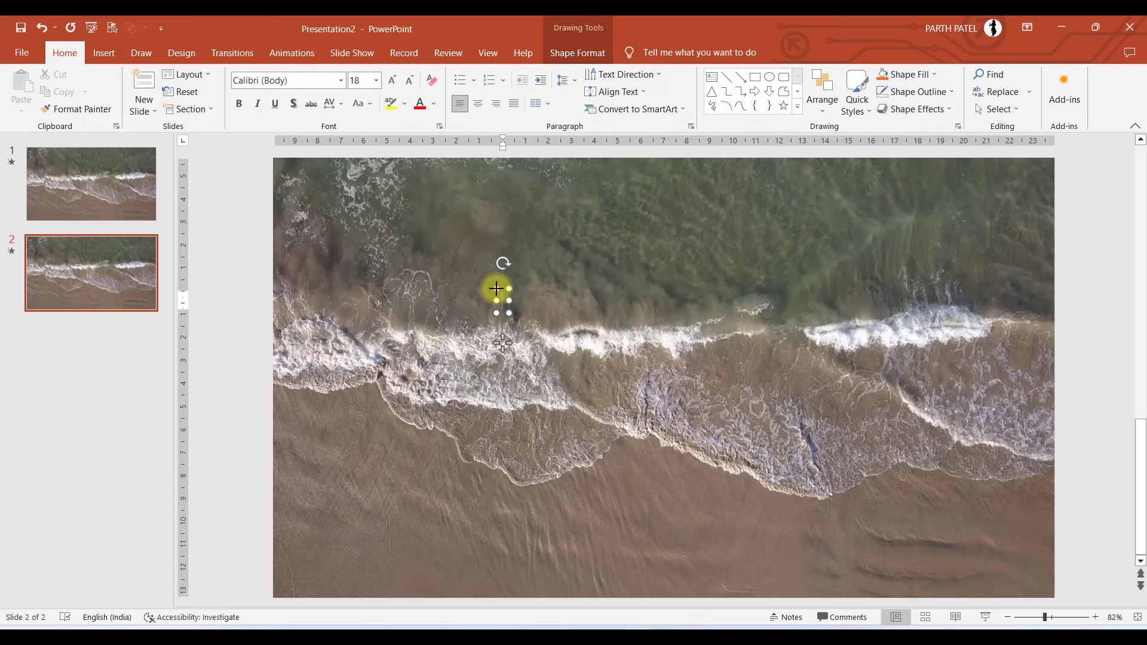
{"action": "type", "text": "BEACH"}
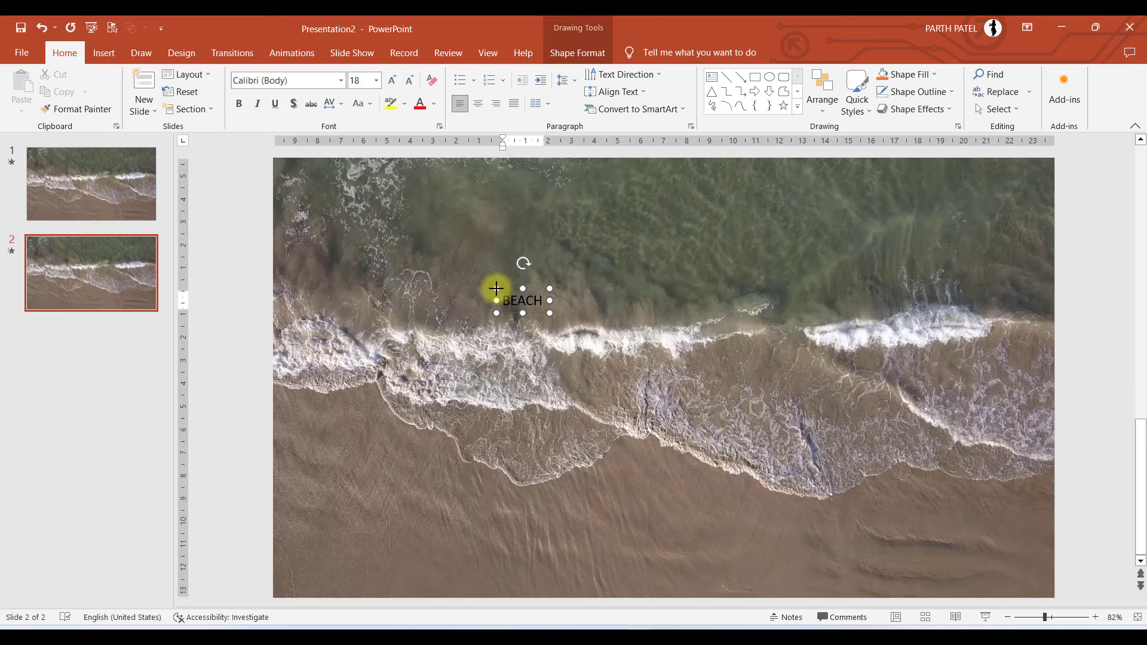
{"action": "left_click", "coordinate": [536, 291]}
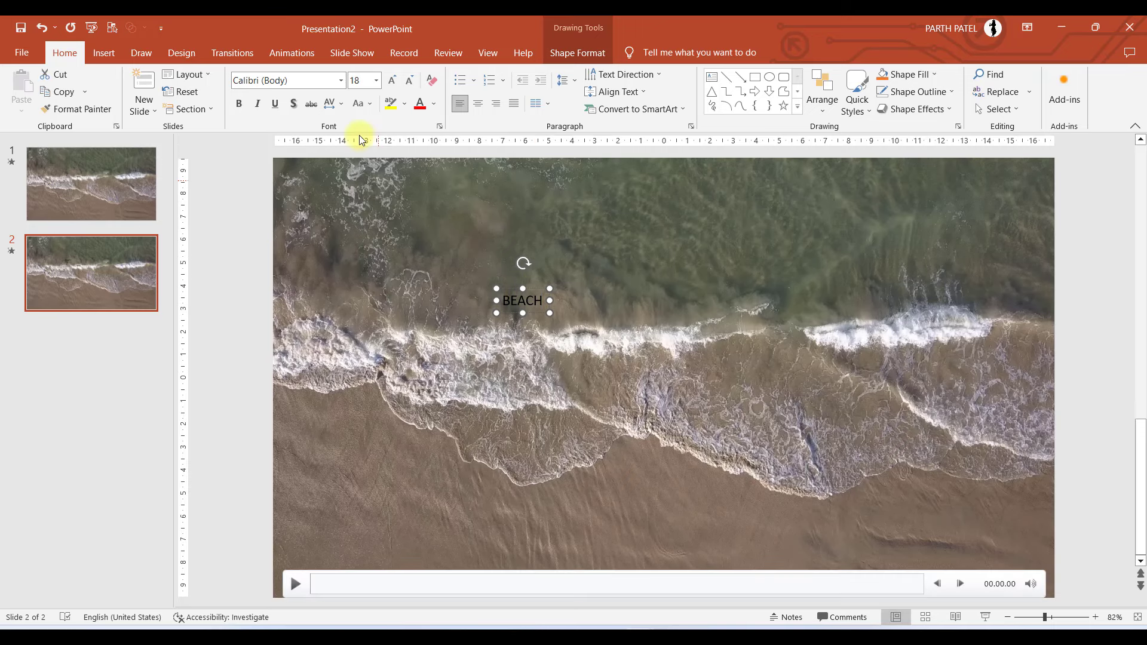
Enlarge the BEACH text to 239 pt and drag it toward the slide centre
{"action": "left_click", "coordinate": [392, 82]}
{"action": "left_click", "coordinate": [392, 82]}
{"action": "left_click", "coordinate": [392, 82]}
{"action": "left_click", "coordinate": [392, 82]}
{"action": "left_click", "coordinate": [392, 82]}
{"action": "left_click", "coordinate": [392, 82]}
{"action": "left_click", "coordinate": [392, 82]}
{"action": "left_click", "coordinate": [392, 82]}
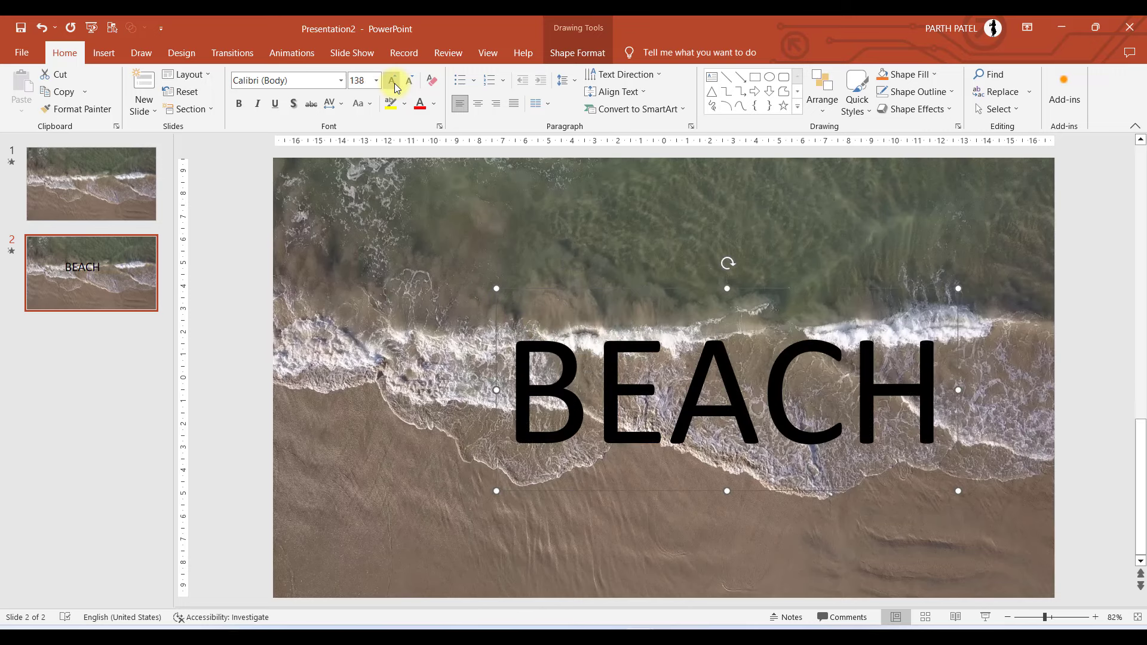
{"action": "left_click", "coordinate": [392, 82]}
{"action": "left_click_drag", "start_coordinate": [632, 289], "coordinate": [516, 260]}
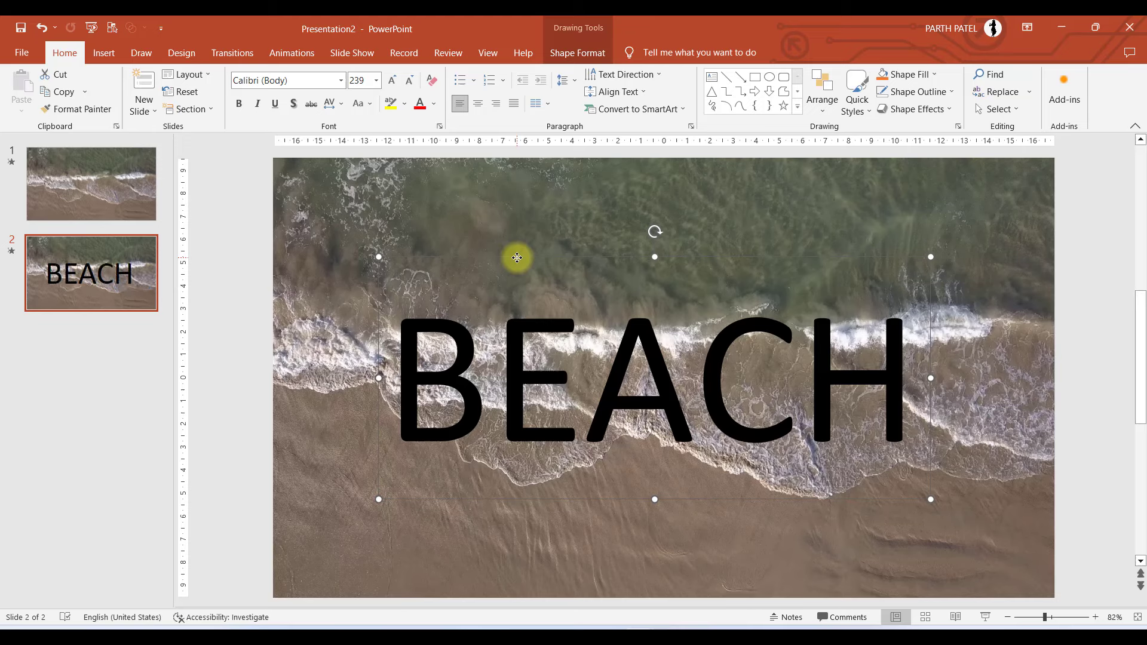
Set BEACH in Segoe UI Black and shift it left to centre it on the slide
{"action": "left_click", "coordinate": [340, 81]}
{"action": "left_click_drag", "start_coordinate": [435, 124], "coordinate": [418, 388]}
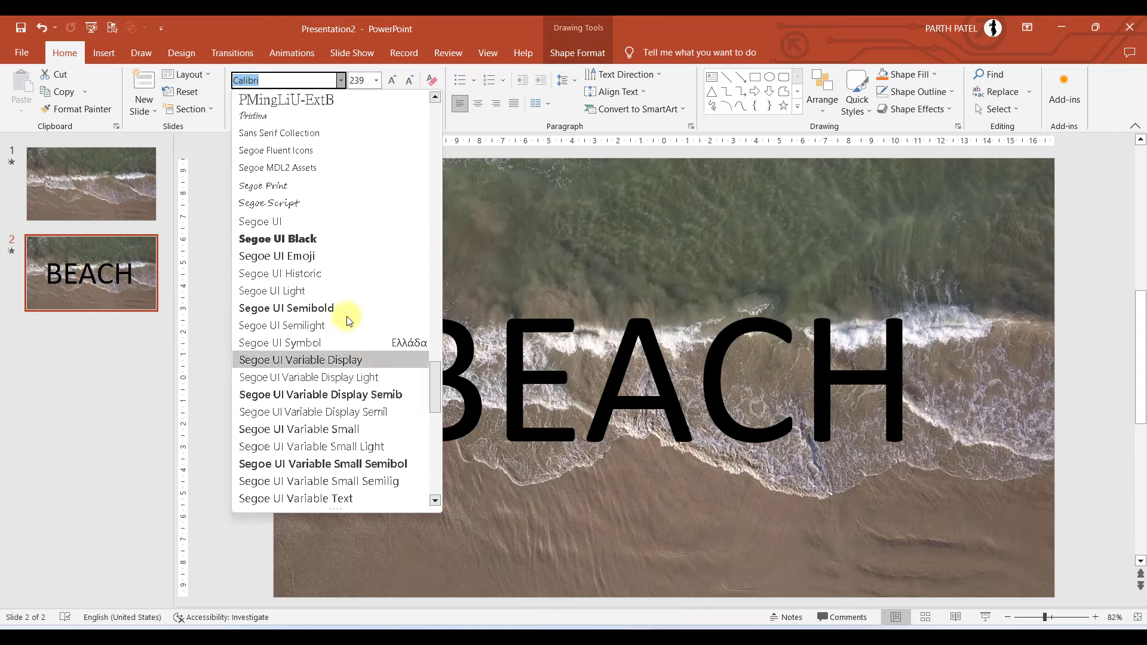
{"action": "left_click", "coordinate": [287, 238]}
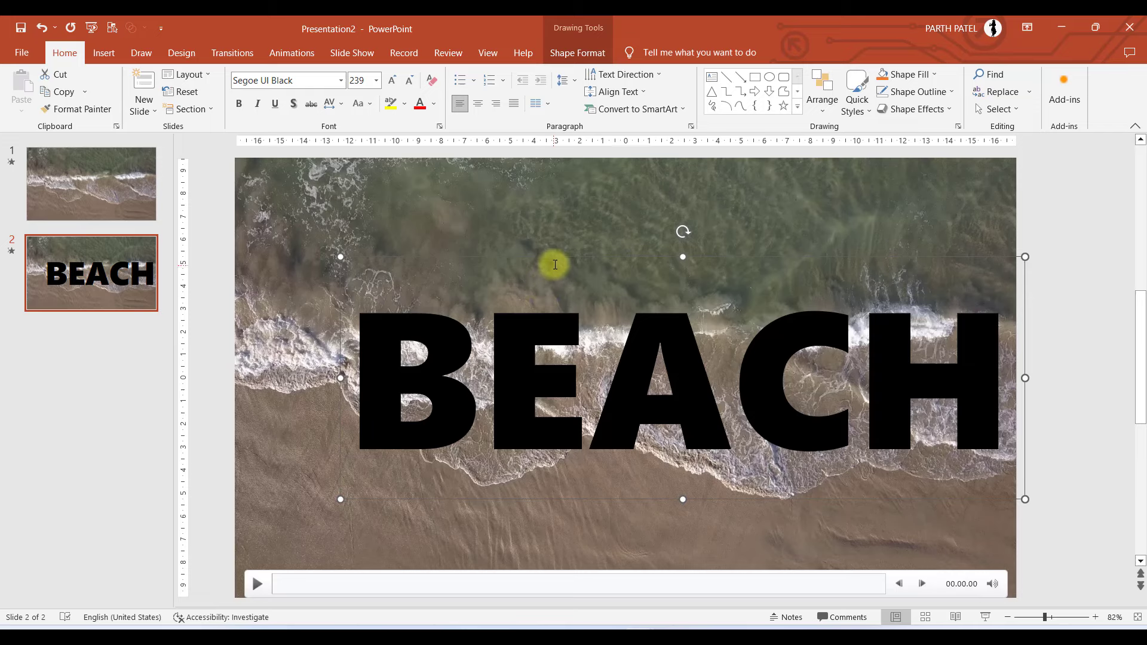
{"action": "left_click_drag", "start_coordinate": [559, 257], "coordinate": [494, 259]}
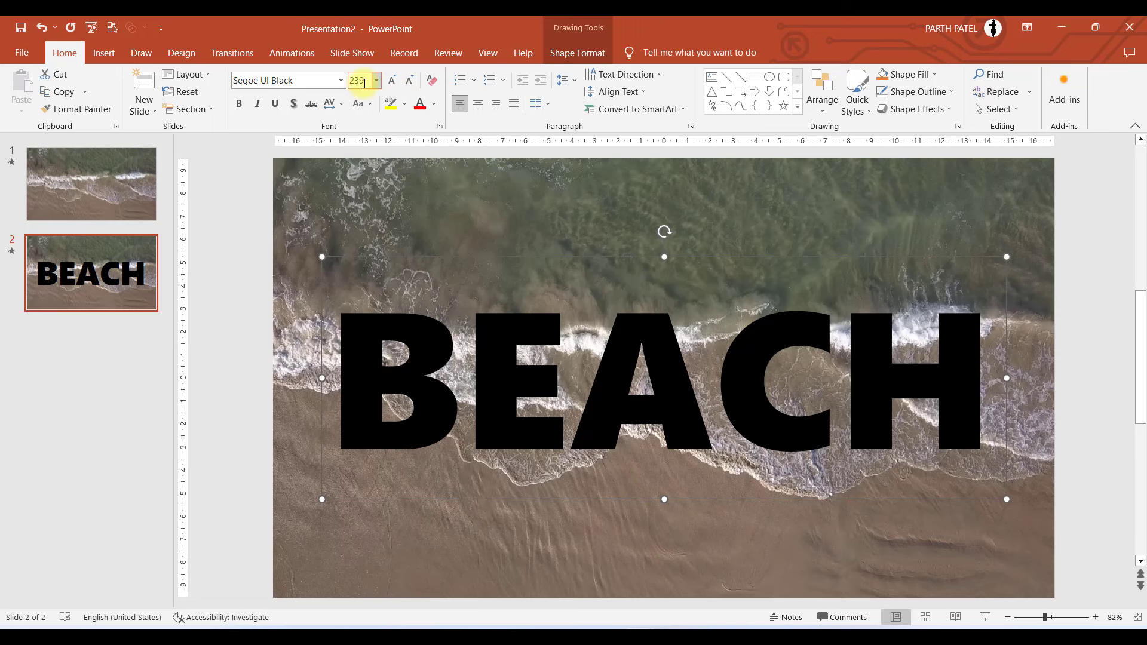
Select the BEACH text box together with the background video
{"action": "left_click", "coordinate": [233, 279]}
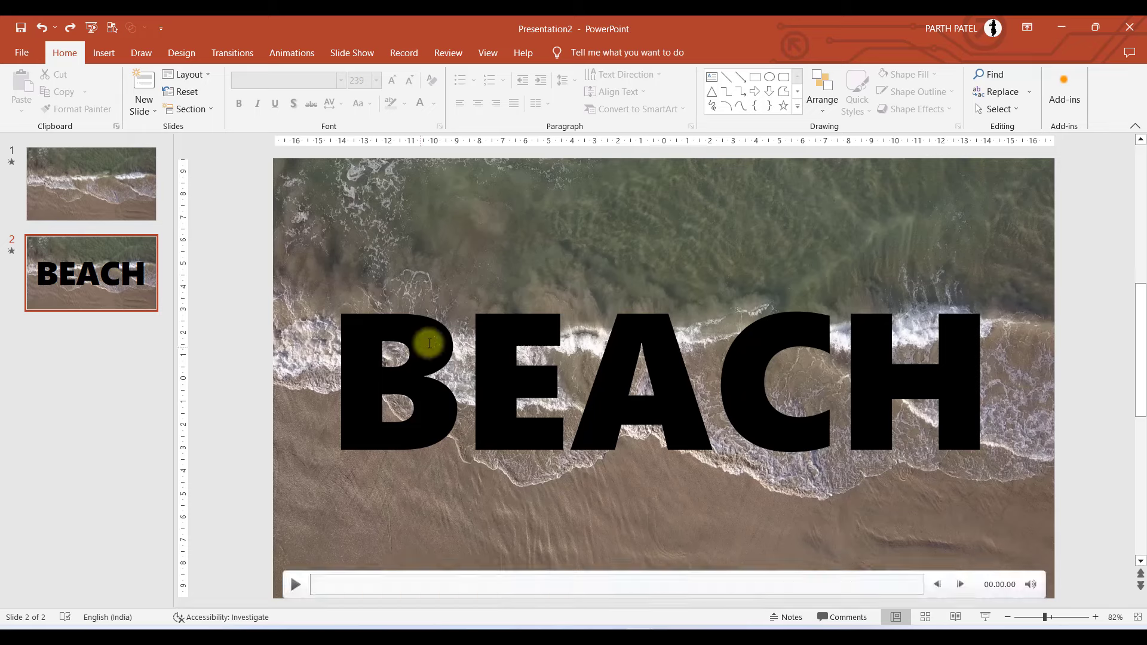
{"action": "left_click", "coordinate": [418, 311]}
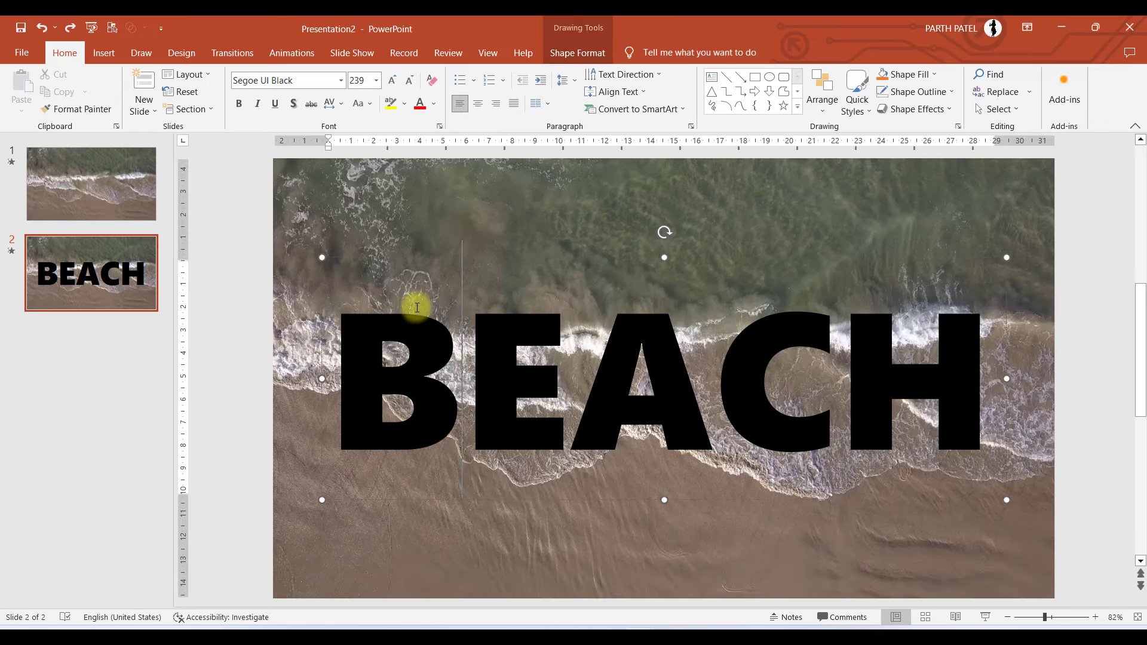
{"action": "left_click", "coordinate": [397, 255]}
{"action": "left_click", "coordinate": [239, 261]}
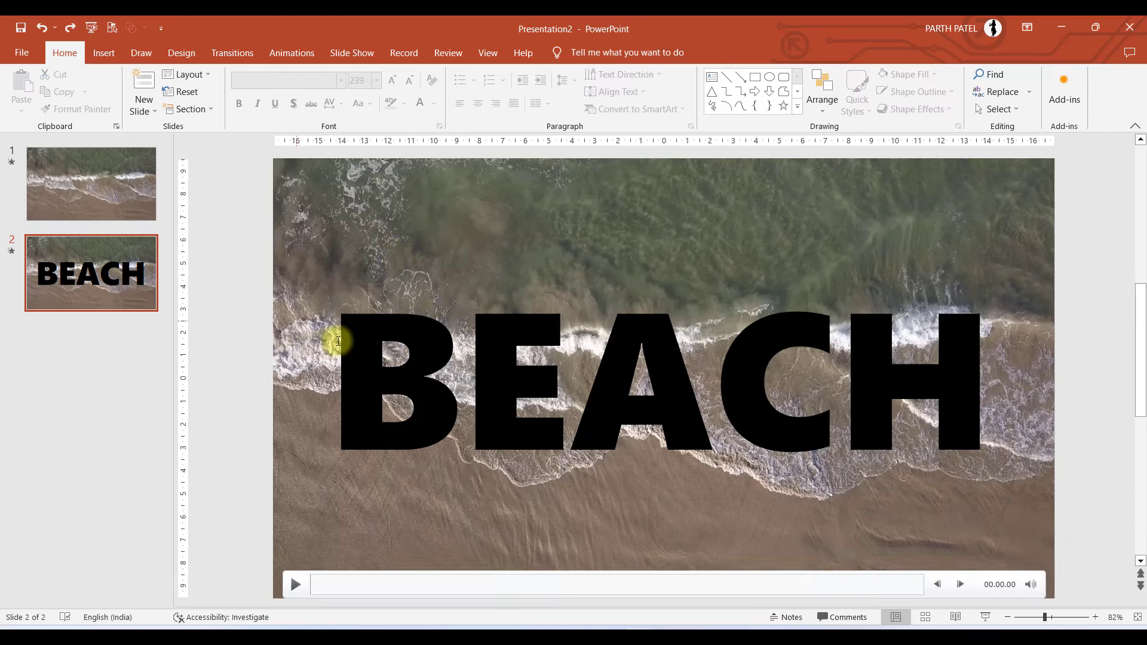
{"action": "left_click", "coordinate": [408, 348]}
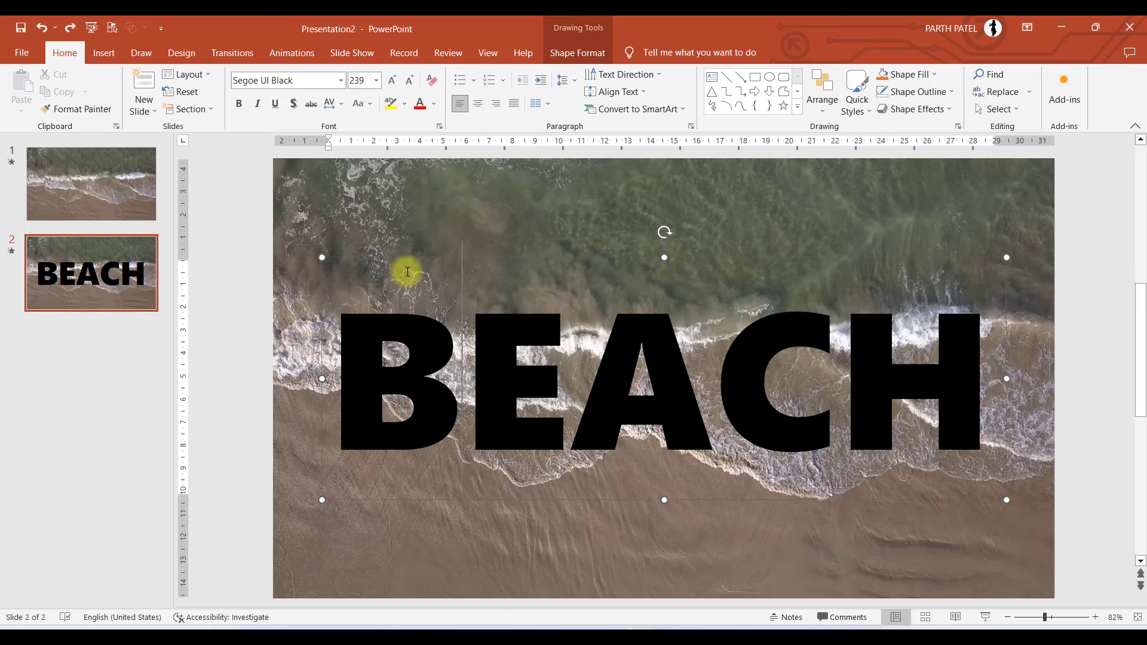
{"action": "left_click", "coordinate": [372, 206]}
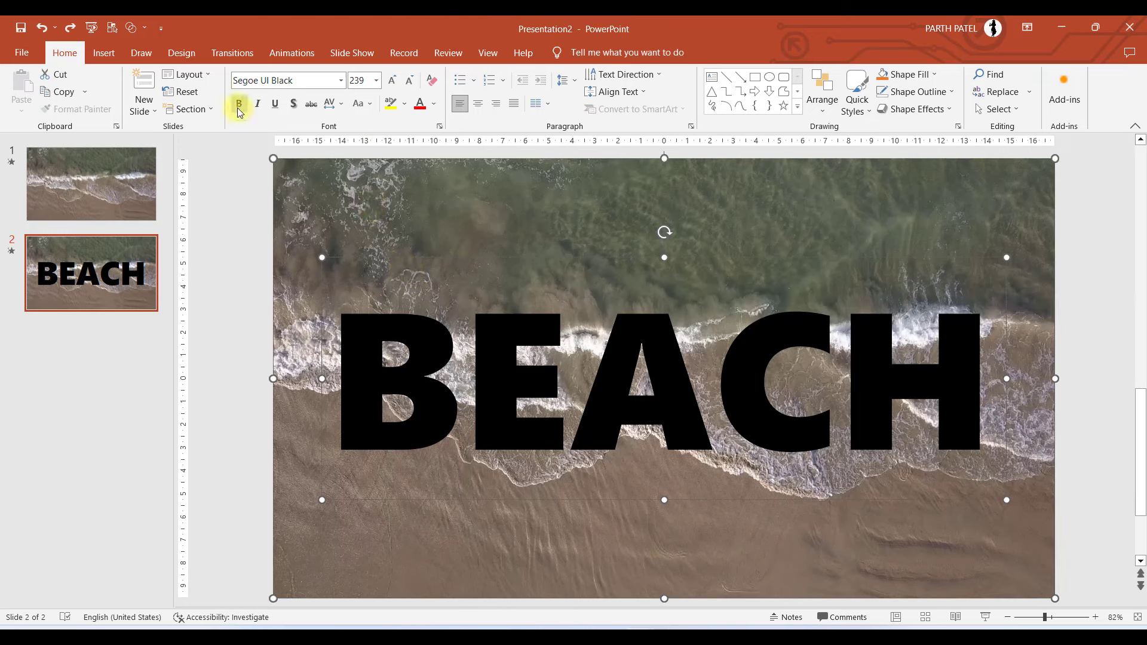
{"action": "left_click", "coordinate": [138, 30]}
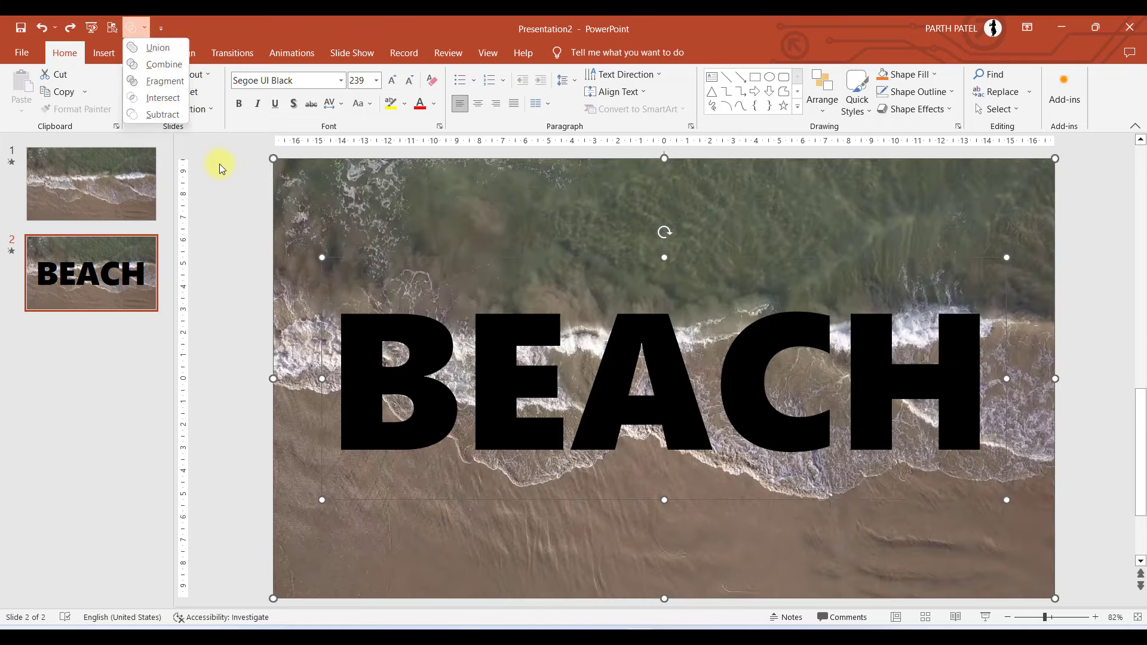
{"action": "left_click", "coordinate": [219, 164]}
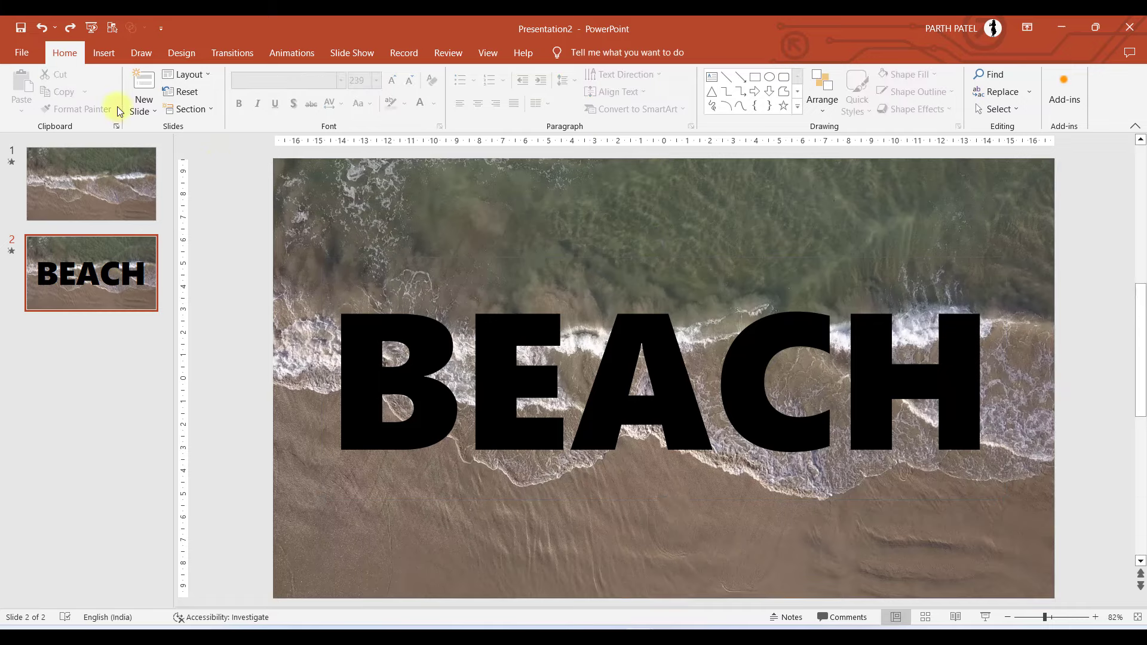
{"action": "left_click", "coordinate": [26, 54]}
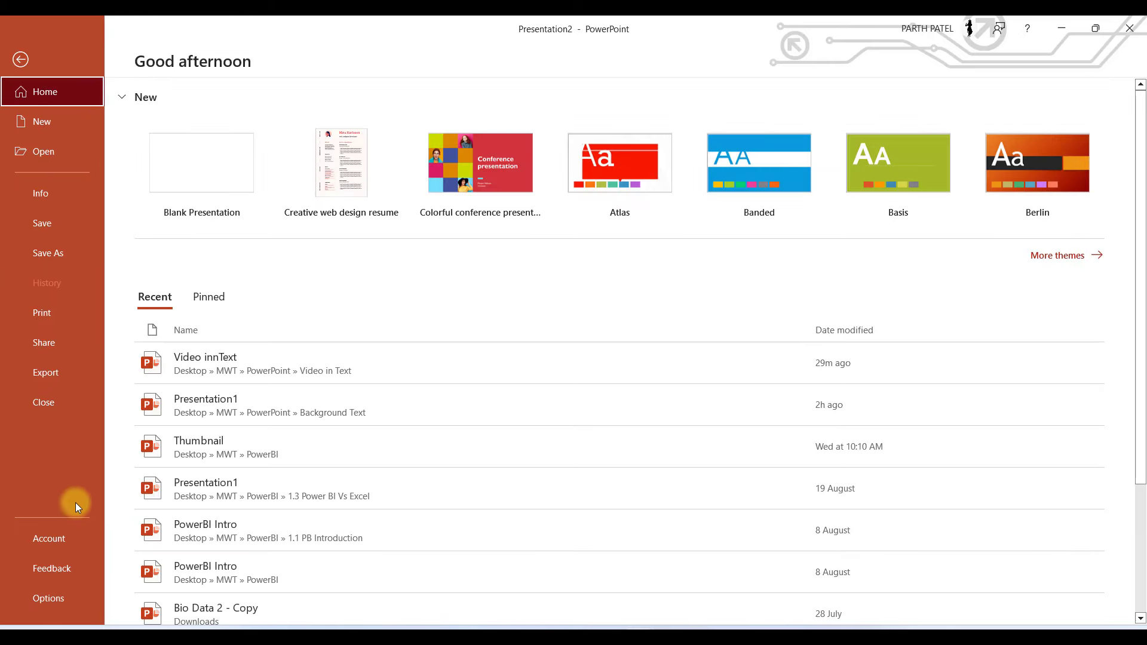
{"action": "left_click", "coordinate": [53, 599]}
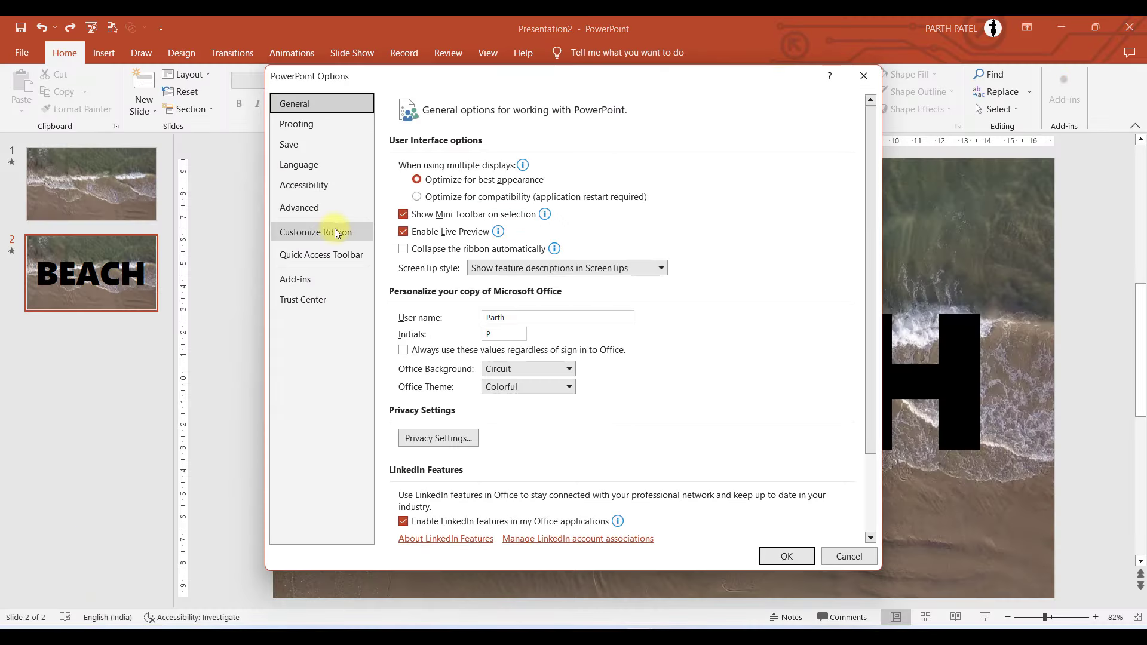
{"action": "left_click", "coordinate": [299, 256]}
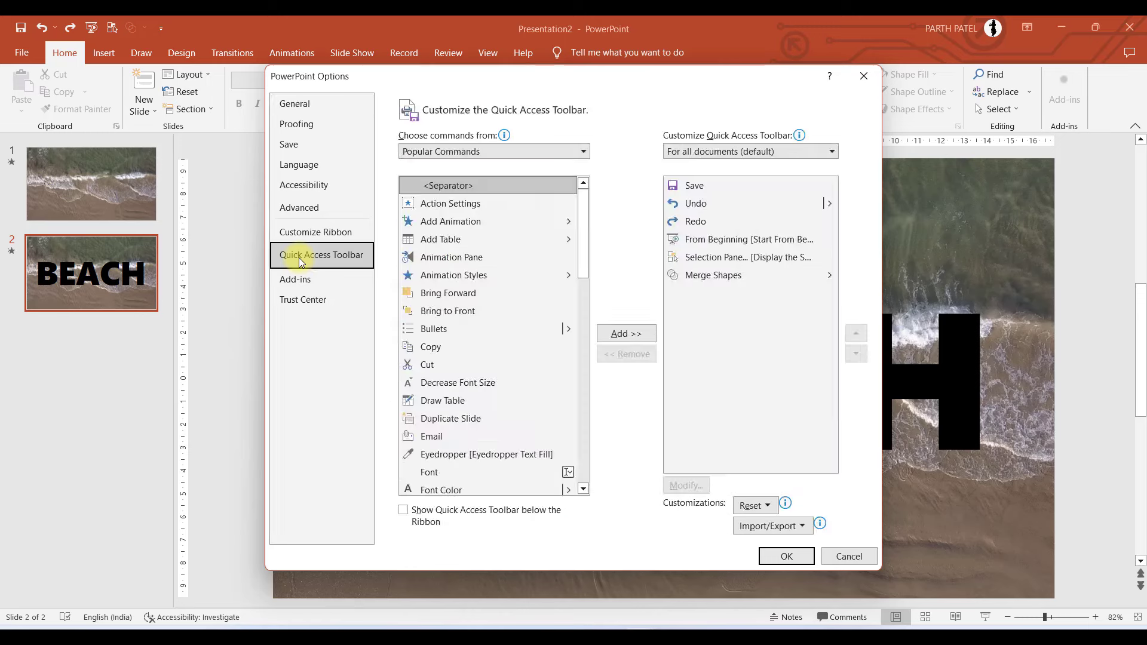
{"action": "left_click", "coordinate": [535, 152]}
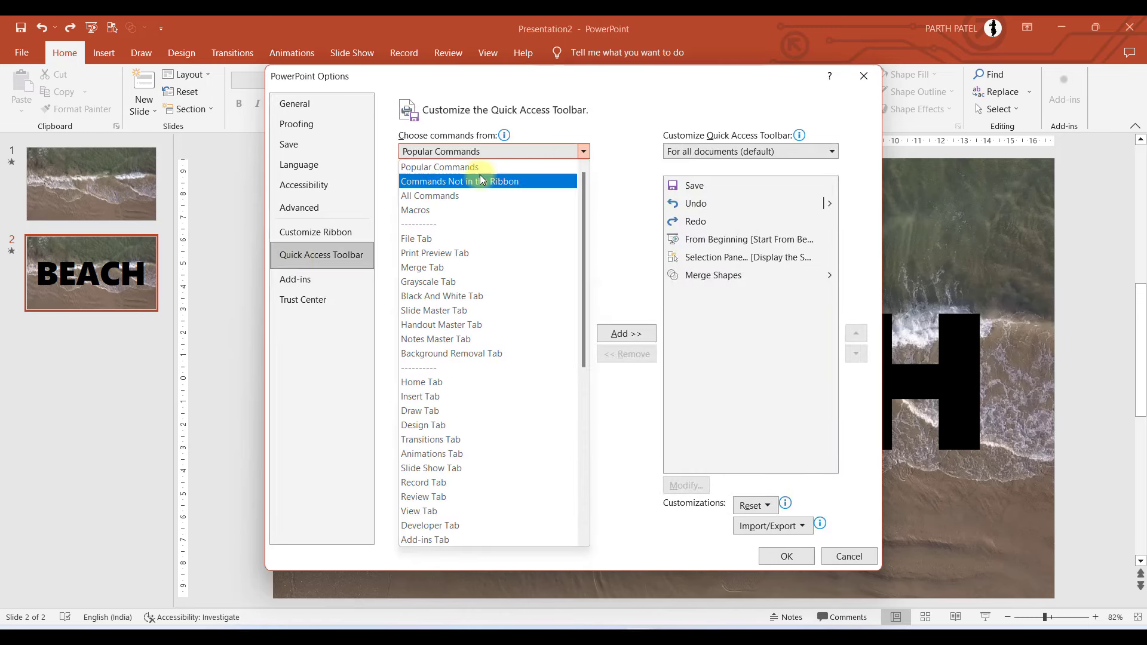
{"action": "key", "text": "Escape"}
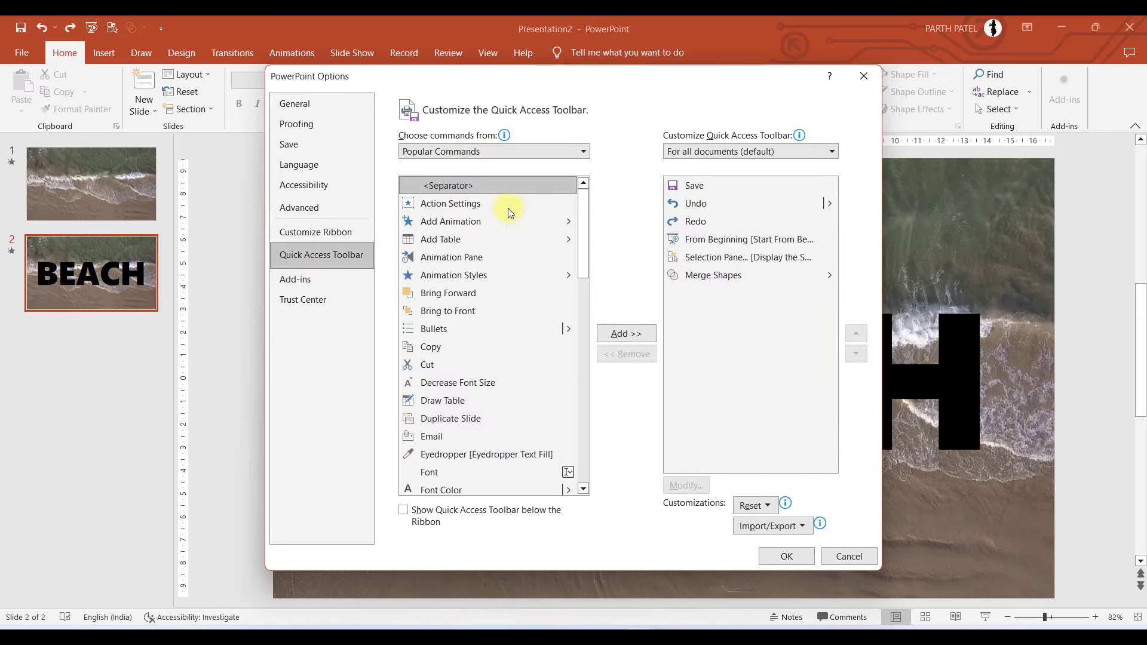
{"action": "key", "text": "Down"}
{"action": "key", "text": "Down"}
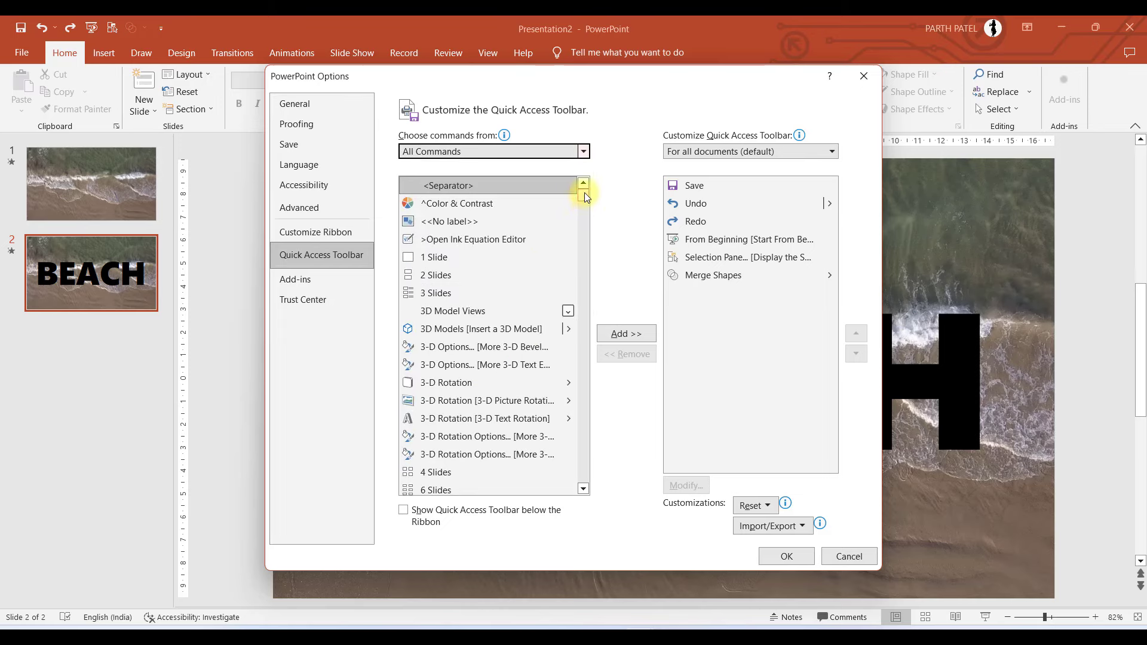
{"action": "left_click_drag", "start_coordinate": [584, 193], "coordinate": [584, 339]}
{"action": "left_click", "coordinate": [610, 353]}
{"action": "scroll", "coordinate": [589, 342], "scroll_direction": "up", "scroll_amount": 4}
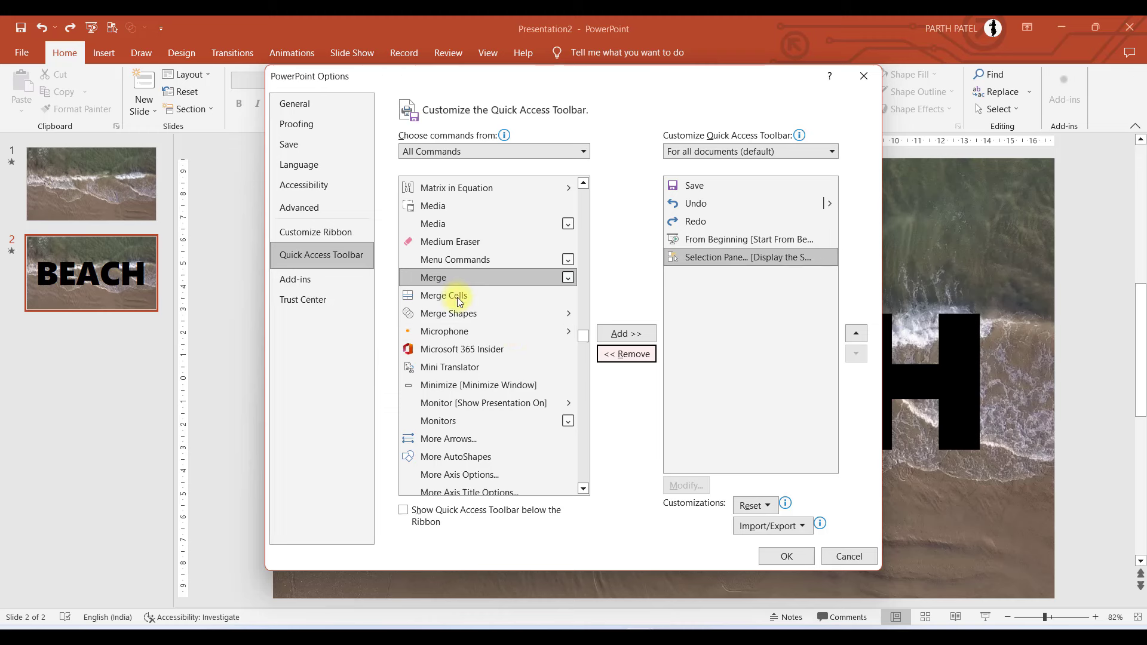
{"action": "left_click", "coordinate": [445, 314]}
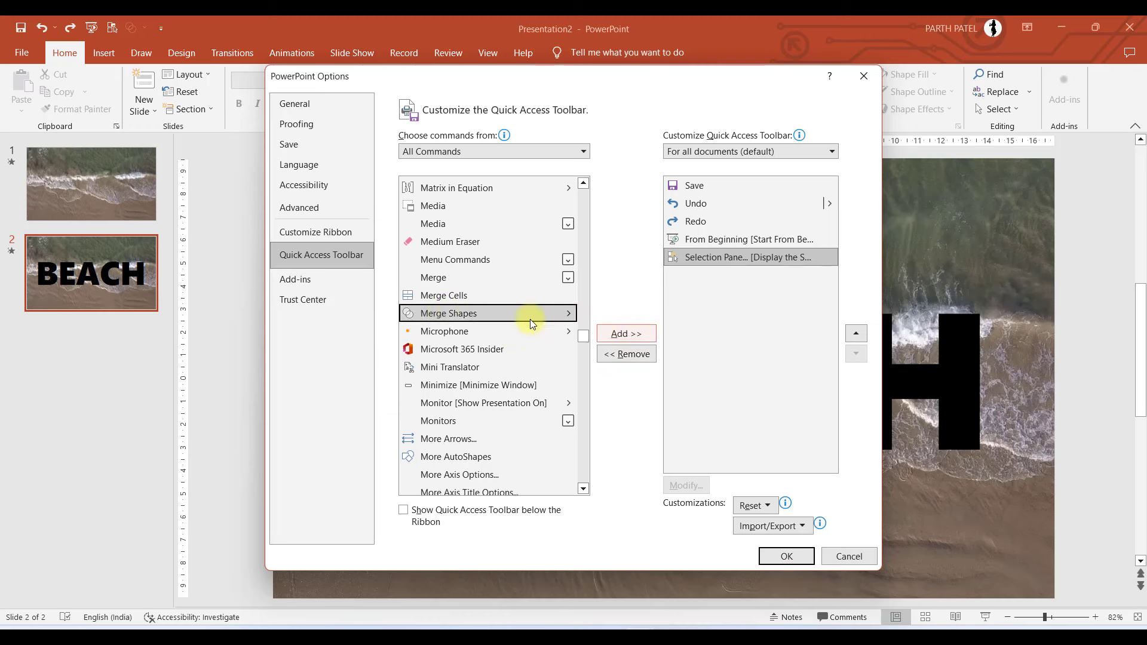
{"action": "left_click", "coordinate": [626, 333]}
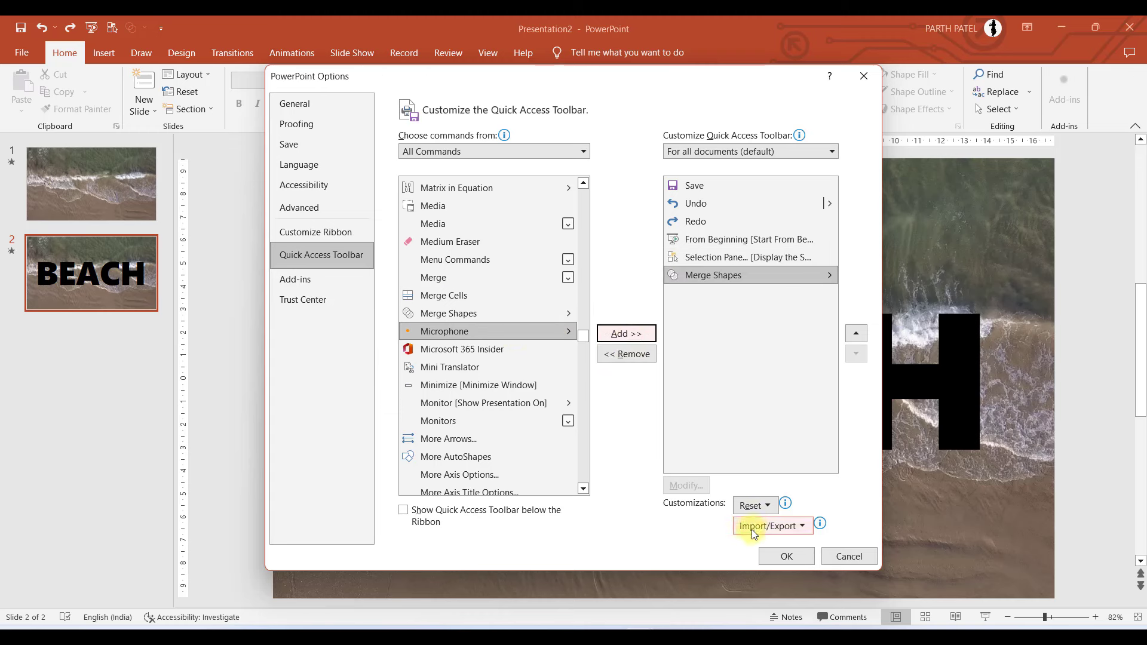
{"action": "left_click", "coordinate": [786, 555]}
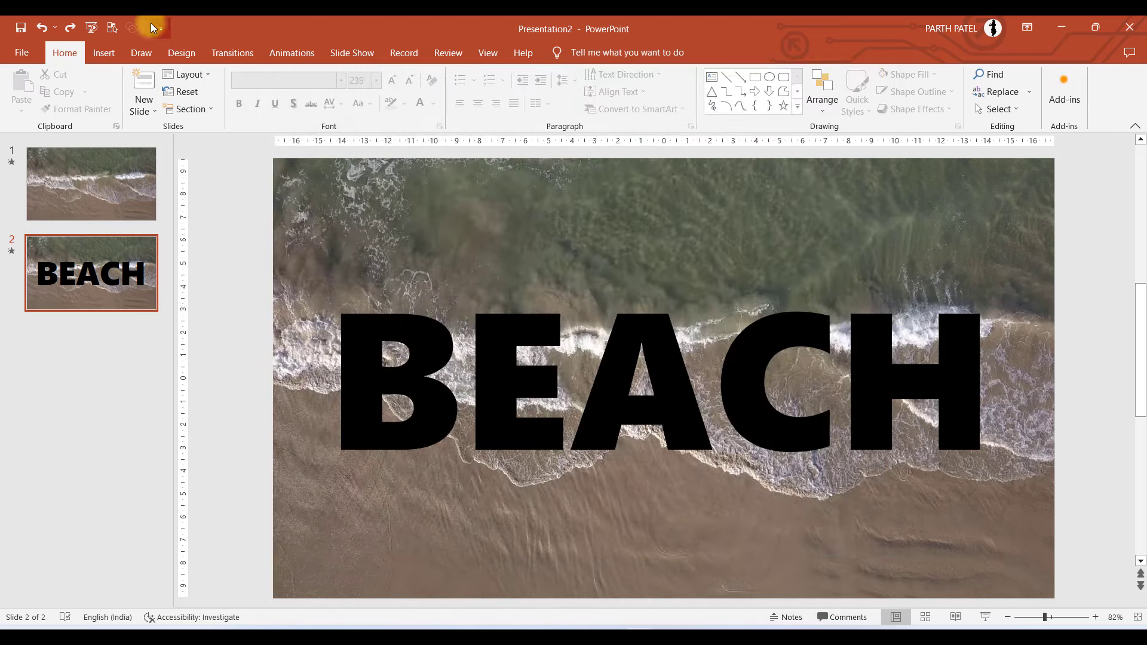
Select the video, then the BEACH text, and apply Merge Shapes Intersect to fill the letters with video
{"action": "left_click", "coordinate": [410, 326]}
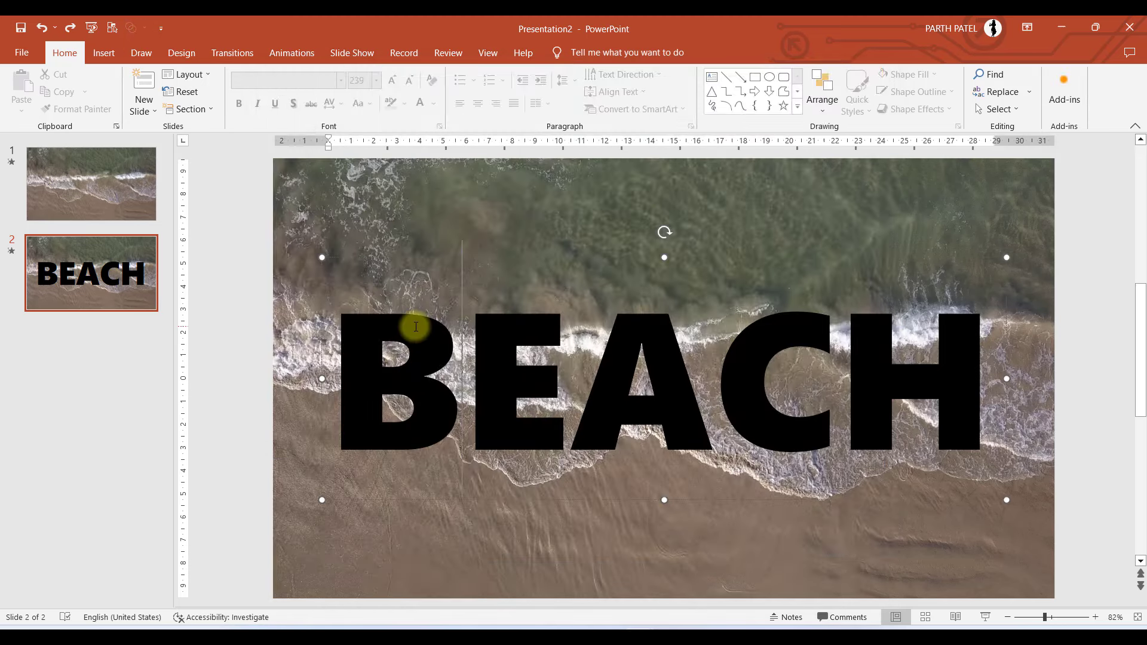
{"action": "left_click", "coordinate": [390, 203], "text": "shift"}
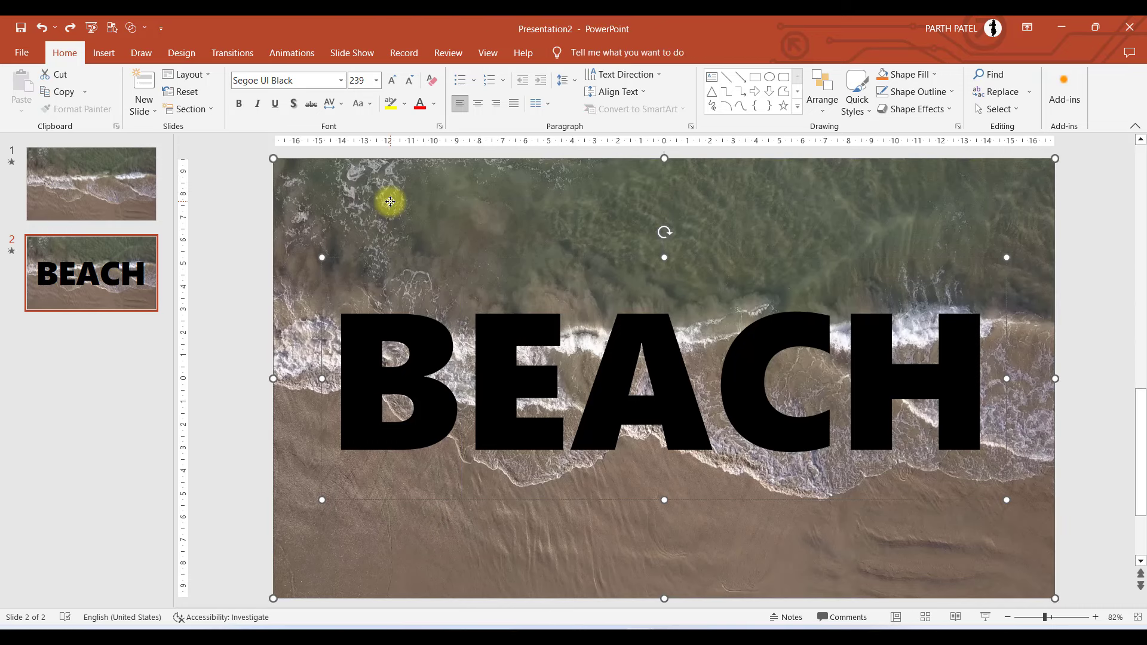
{"action": "left_click", "coordinate": [141, 30]}
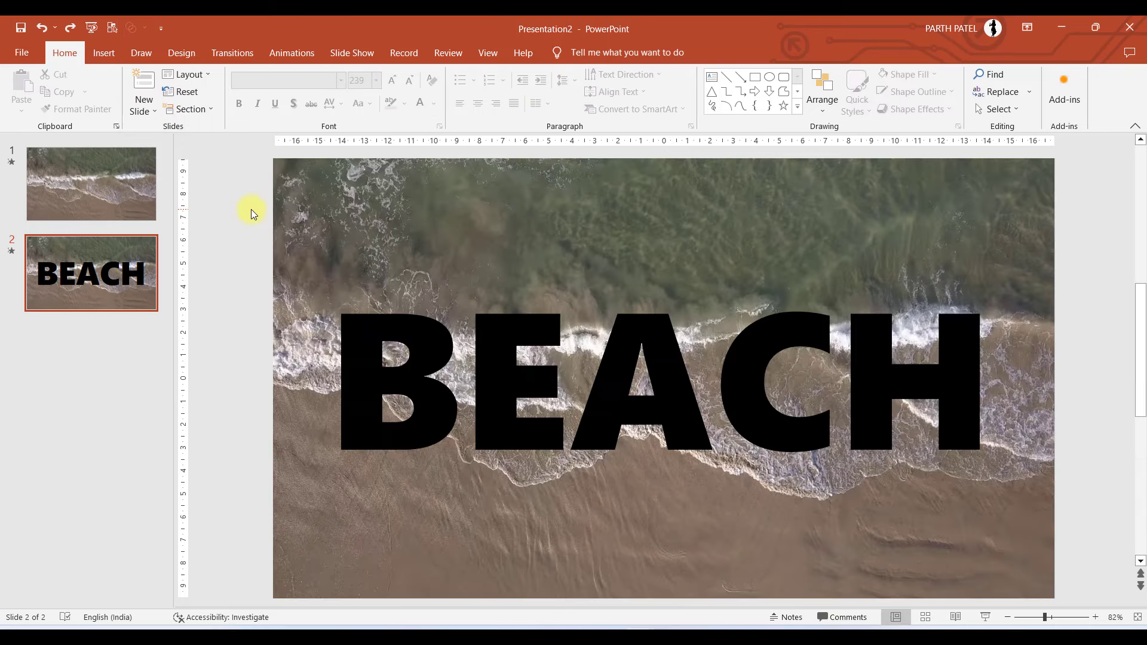
{"action": "left_click", "coordinate": [251, 209]}
{"action": "left_click", "coordinate": [326, 199]}
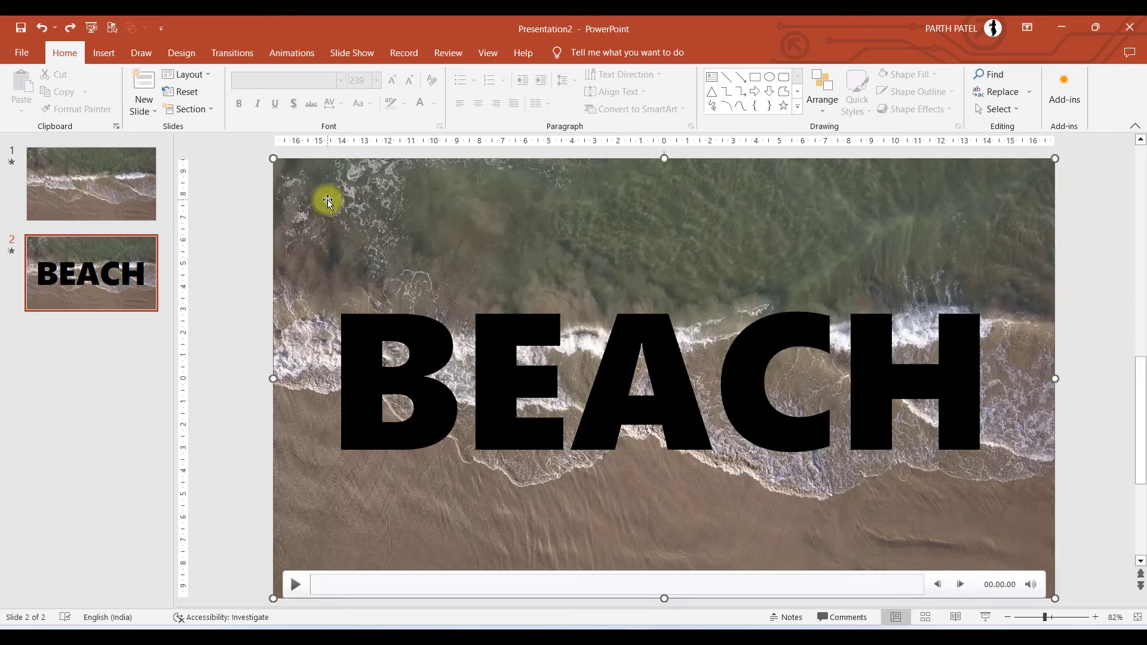
{"action": "left_click", "coordinate": [393, 345]}
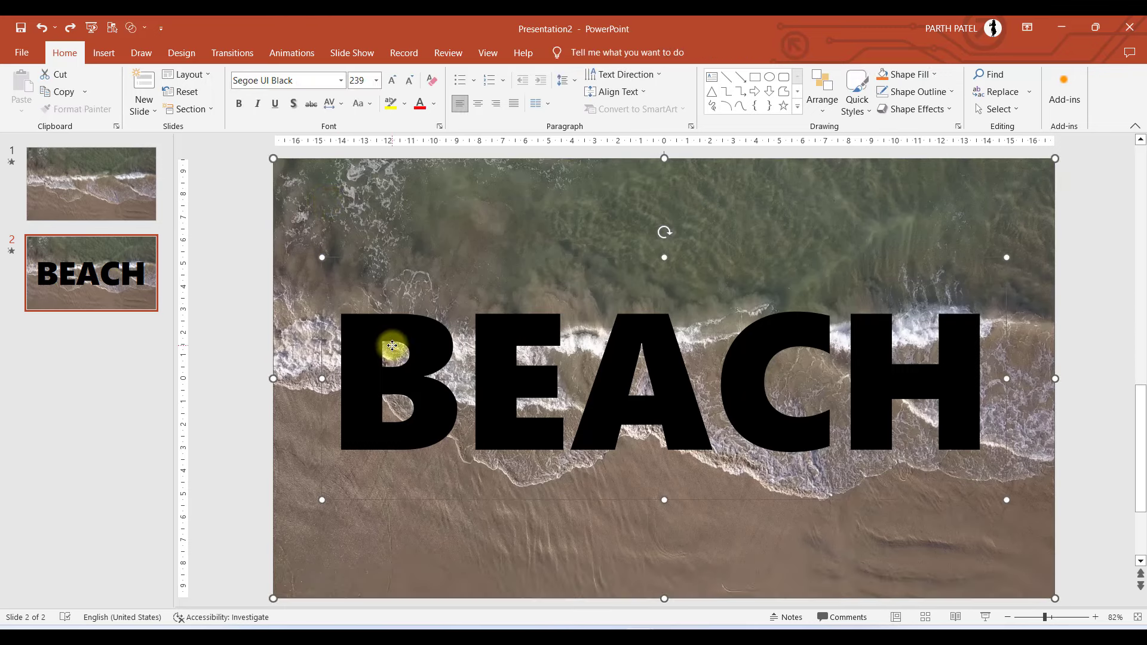
{"action": "left_click", "coordinate": [141, 30]}
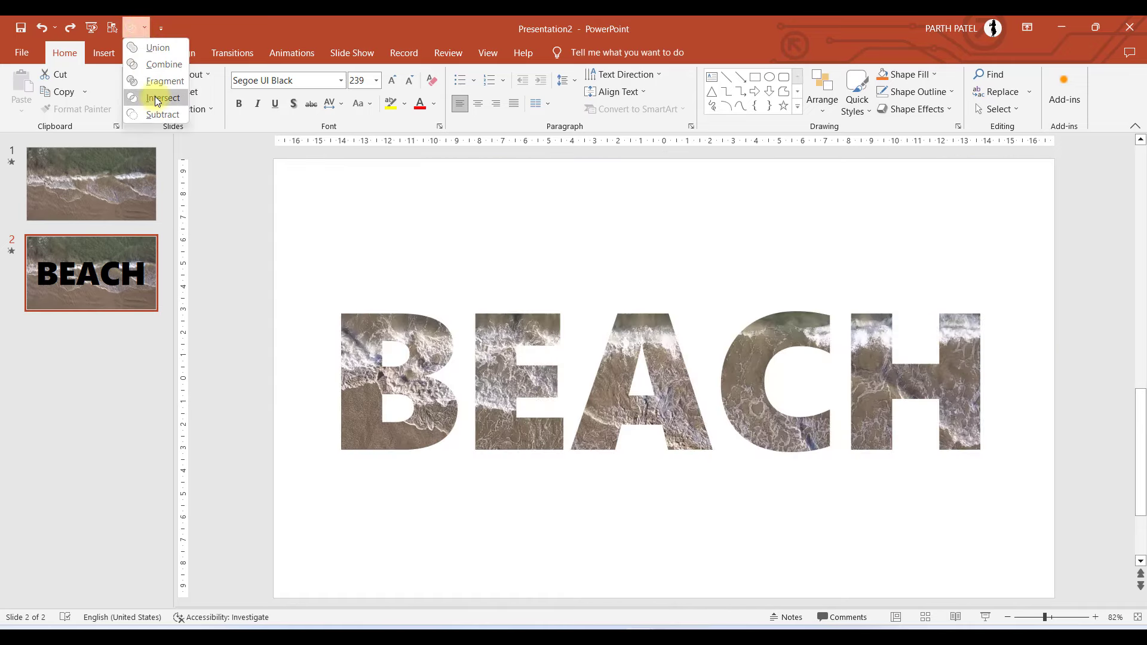
{"action": "left_click", "coordinate": [157, 101]}
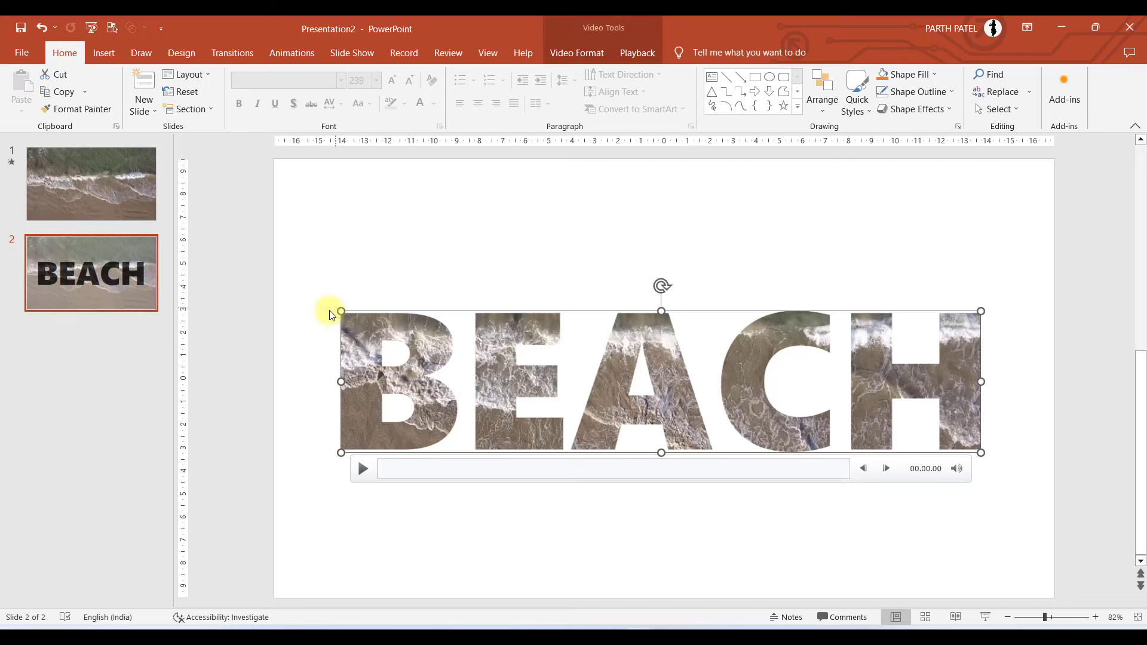
Play the BEACH lettering video on slide 2 to preview it
{"action": "left_click", "coordinate": [293, 349]}
{"action": "scroll", "coordinate": [292, 349], "scroll_direction": "down", "scroll_amount": 2}
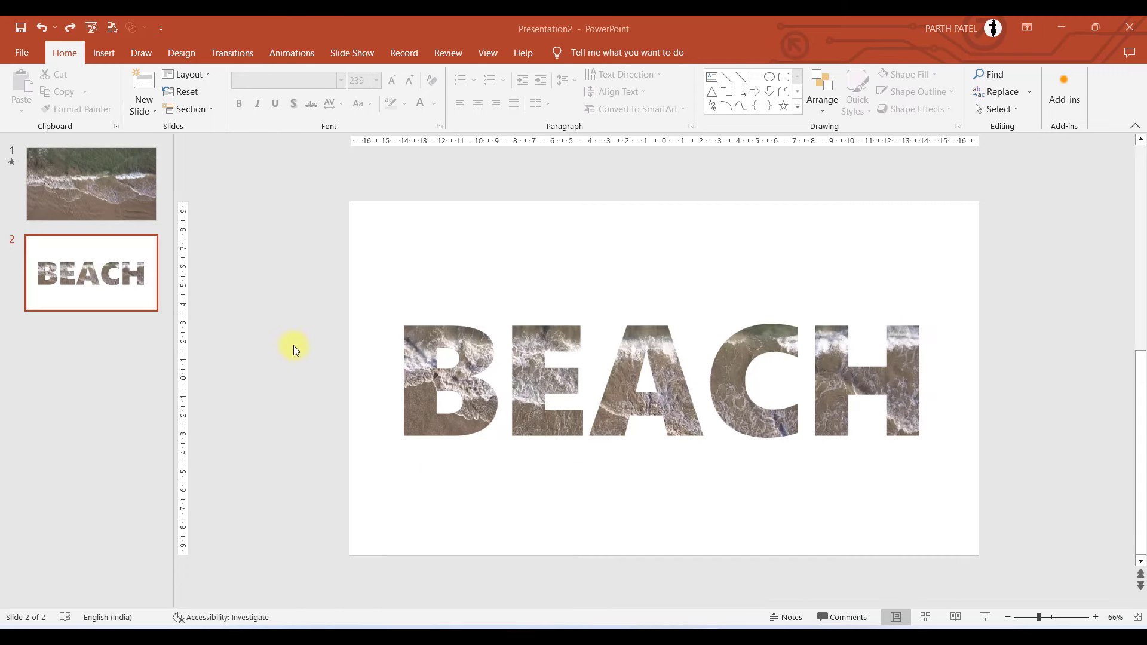
{"action": "mouse_move", "coordinate": [419, 328]}
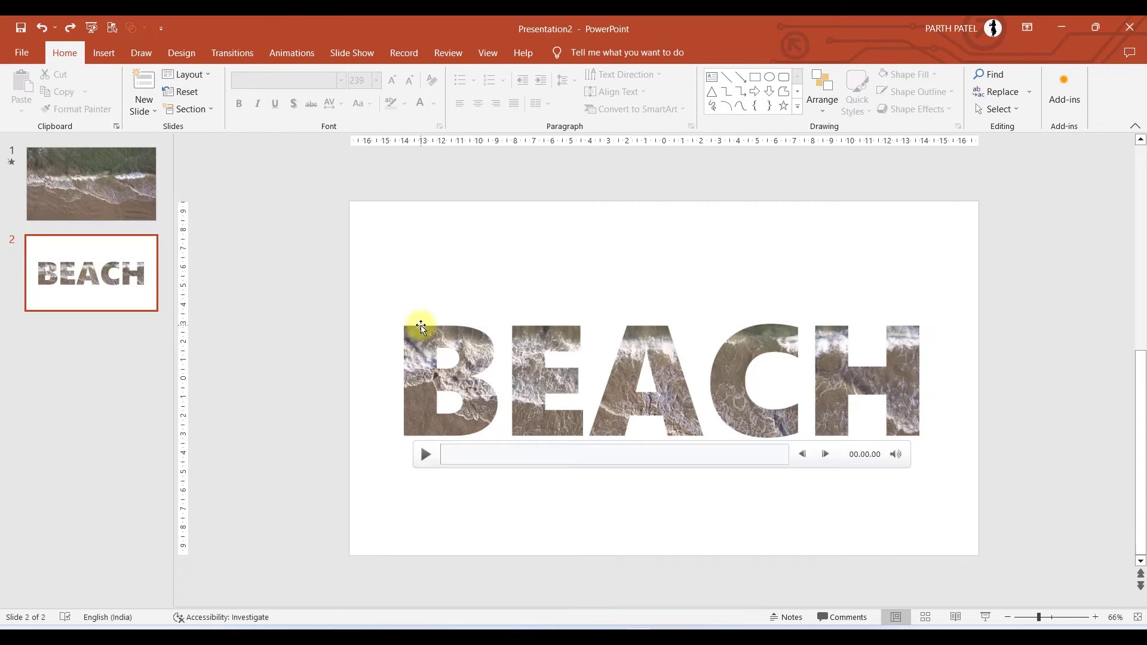
{"action": "left_click", "coordinate": [421, 326]}
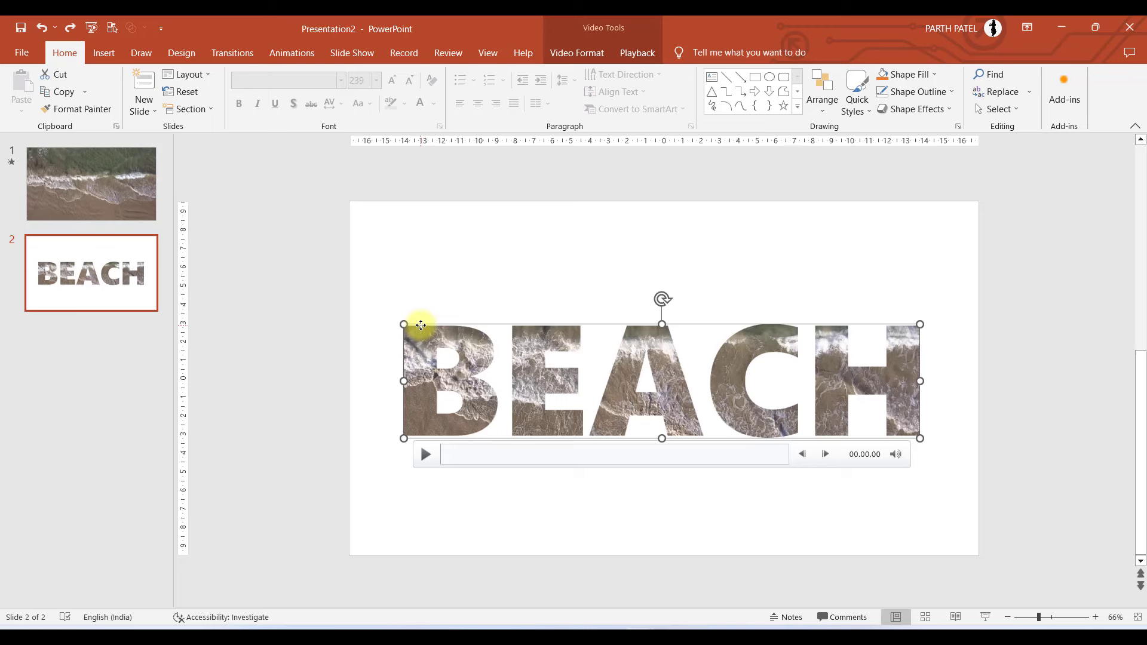
{"action": "left_click", "coordinate": [422, 454]}
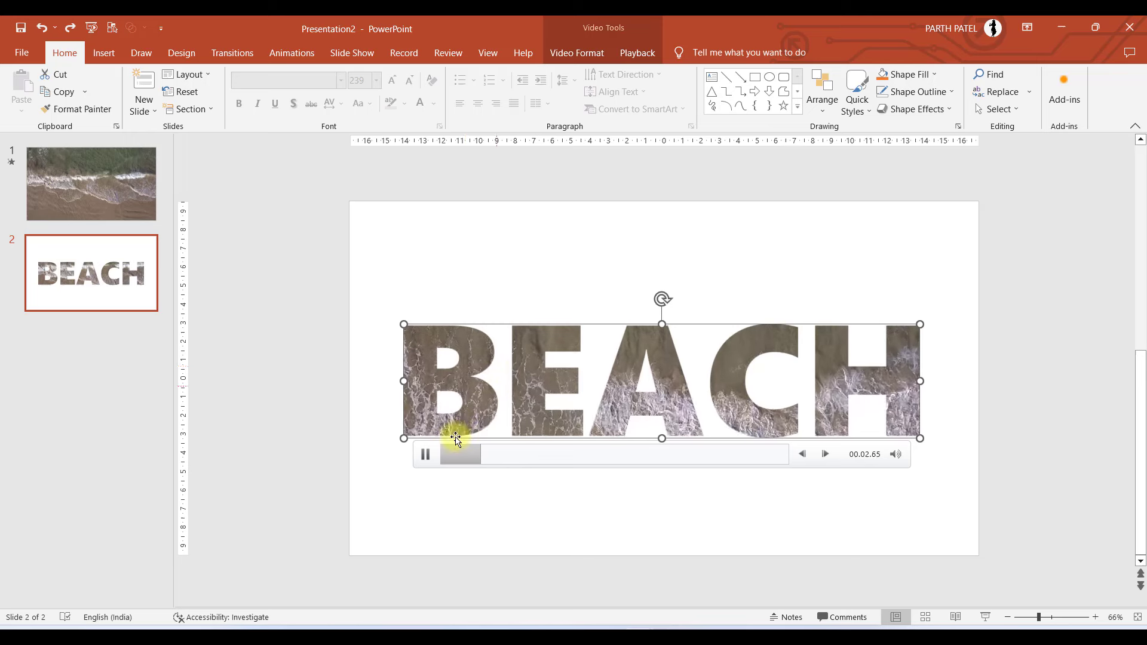
{"action": "left_click", "coordinate": [328, 426]}
Rotate slide 1's beach background video 180° so the sand sits on top
{"action": "left_click", "coordinate": [87, 197]}
{"action": "left_click", "coordinate": [623, 318]}
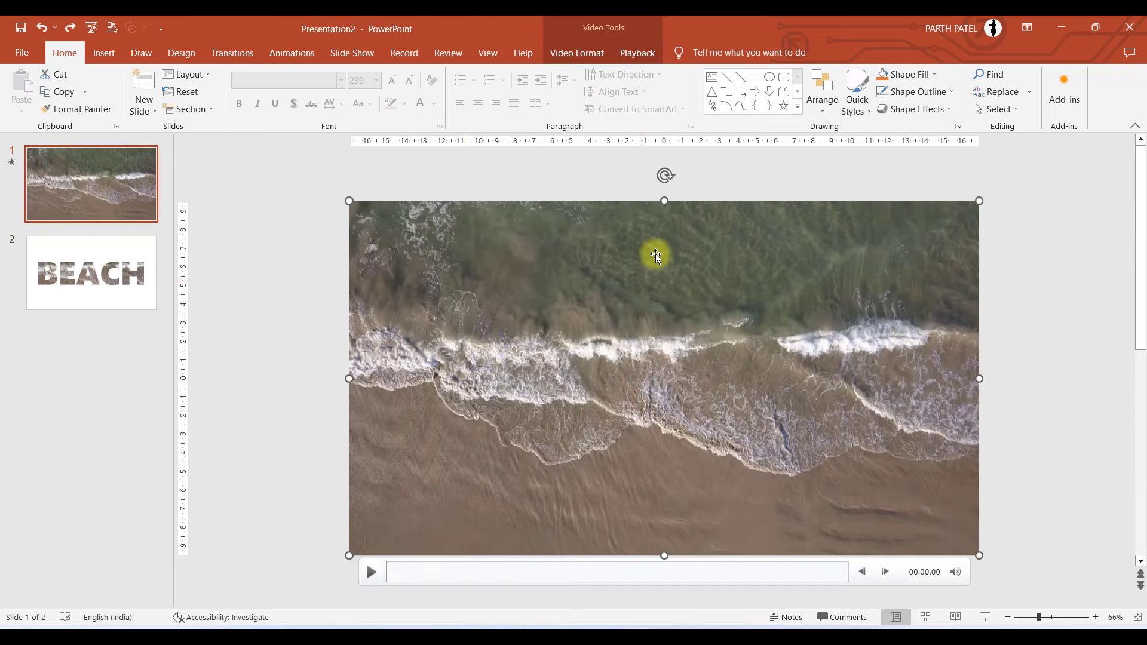
{"action": "left_click_drag", "start_coordinate": [666, 172], "coordinate": [661, 422]}
{"action": "left_click", "coordinate": [296, 323]}
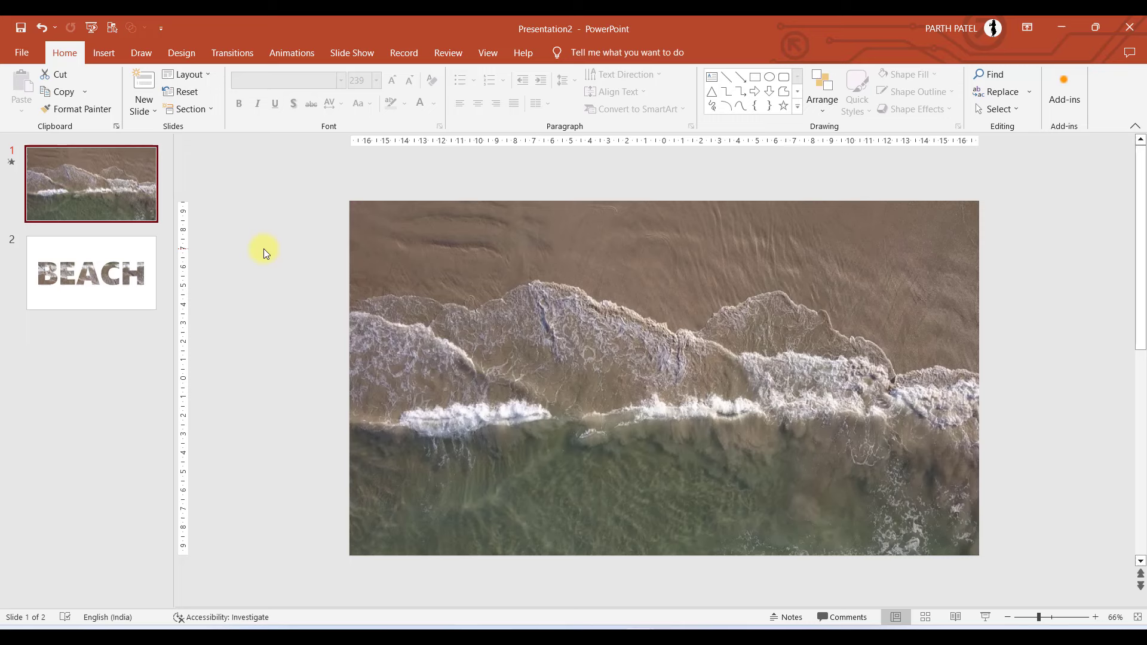
{"action": "left_click", "coordinate": [70, 281]}
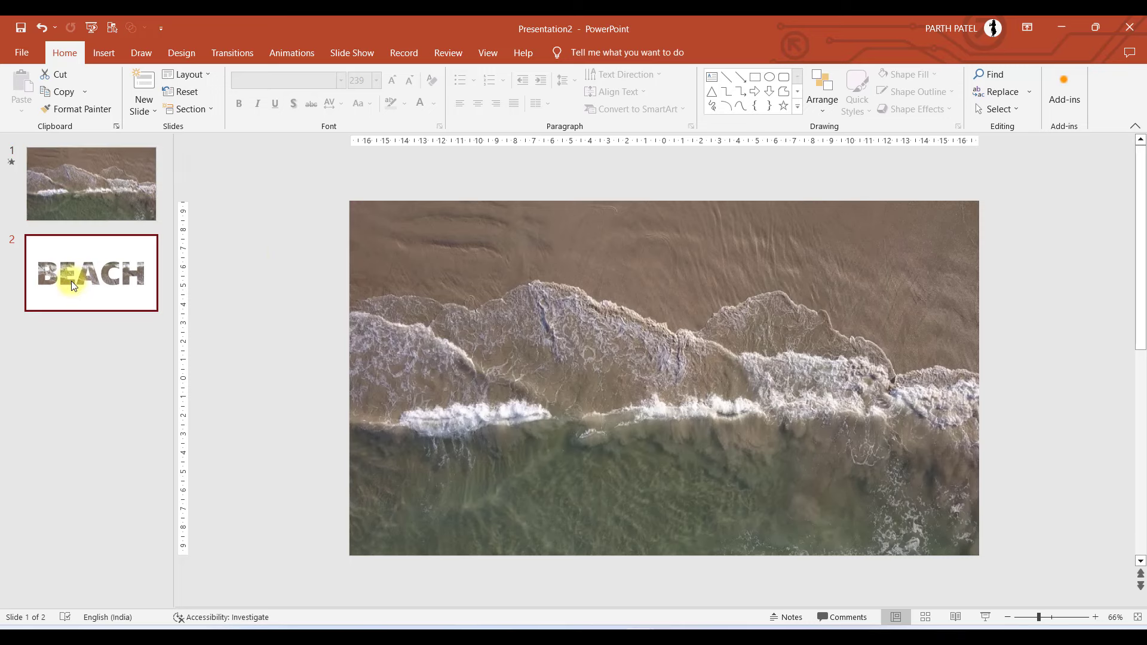
{"action": "left_click", "coordinate": [519, 393]}
{"action": "left_click", "coordinate": [113, 185]}
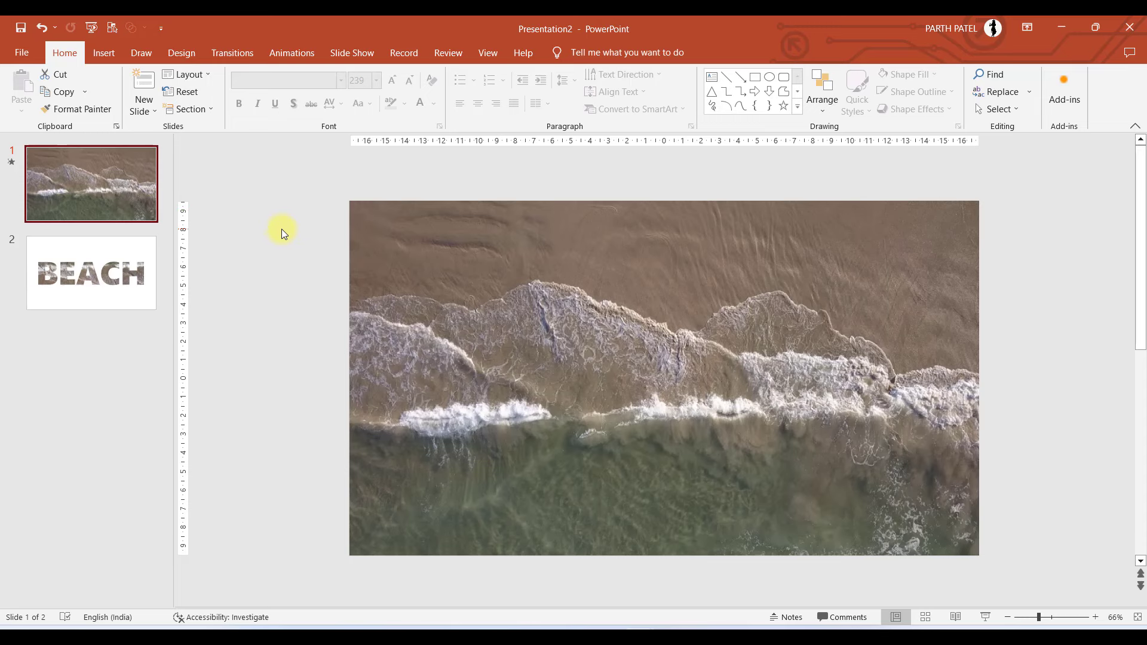
{"action": "key", "text": "ctrl+z"}
Move the BEACH lettering video from slide 2 onto slide 1 over the flipped beach background
{"action": "left_click", "coordinate": [405, 362]}
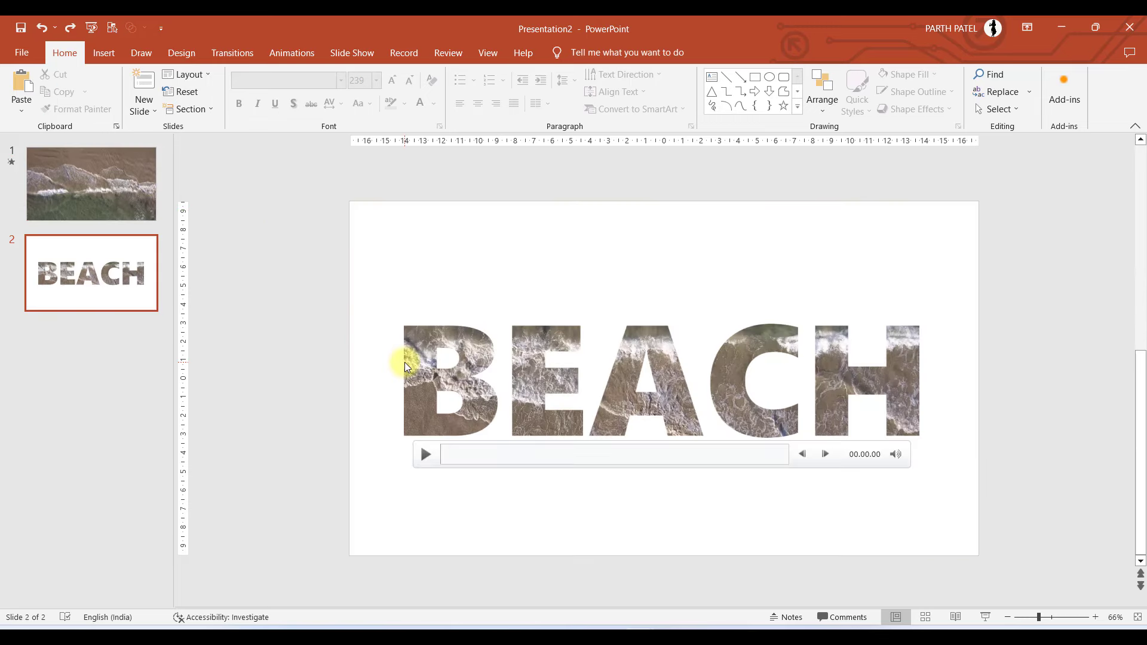
{"action": "key", "text": "Delete"}
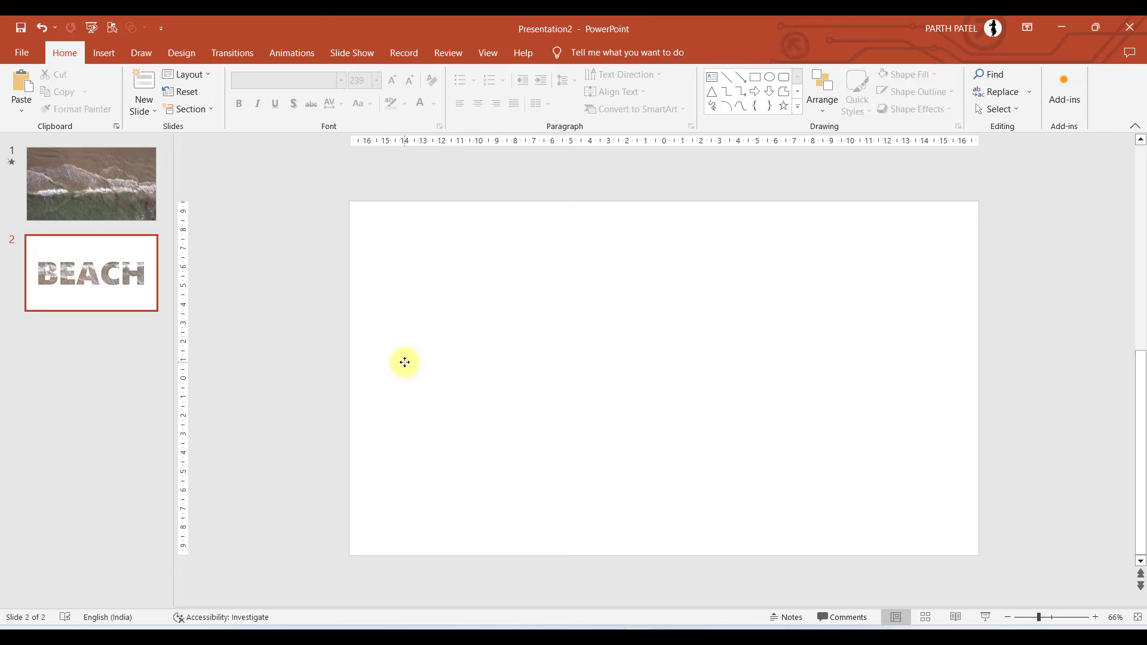
{"action": "left_click", "coordinate": [143, 199]}
{"action": "left_click", "coordinate": [317, 294]}
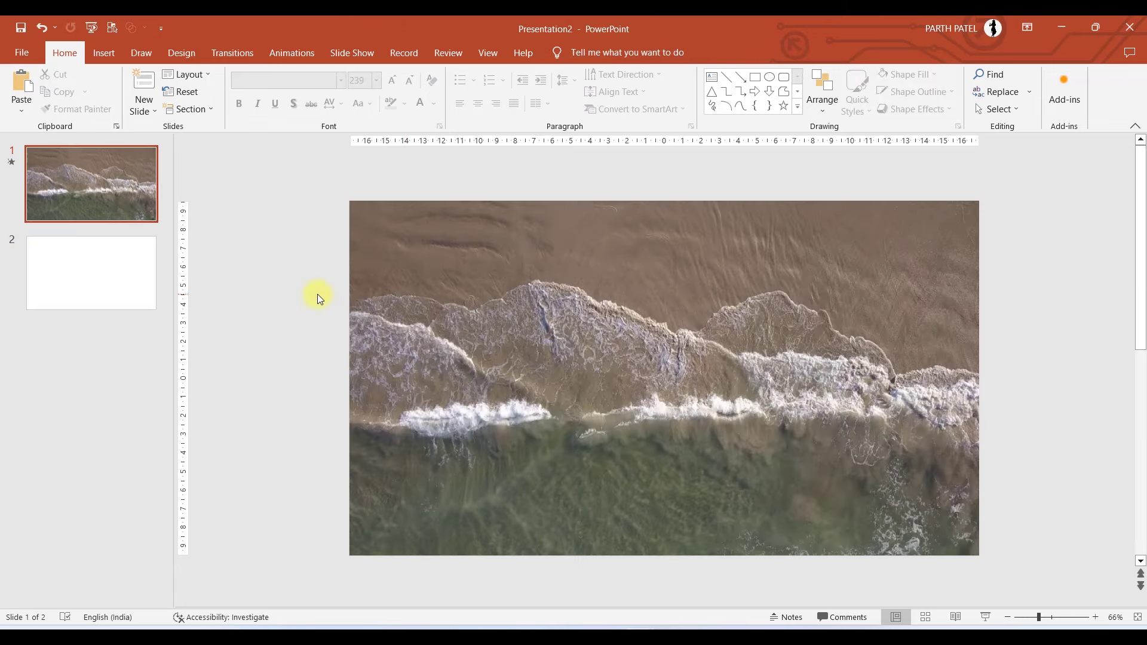
{"action": "key", "text": "ctrl+v"}
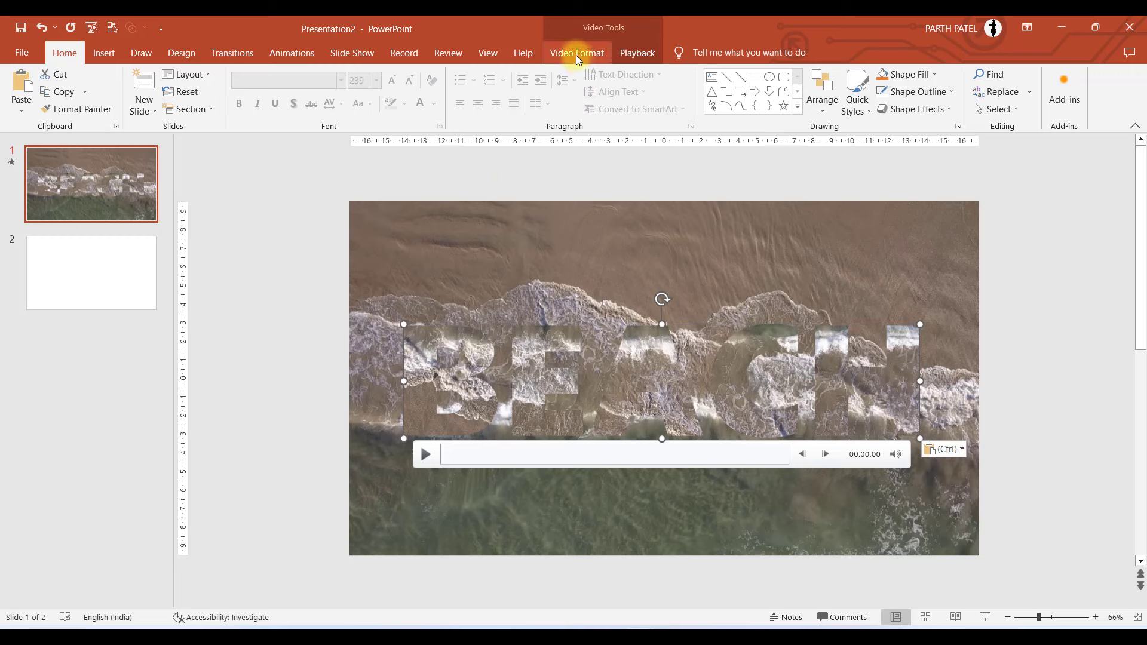
{"action": "left_click", "coordinate": [384, 378]}
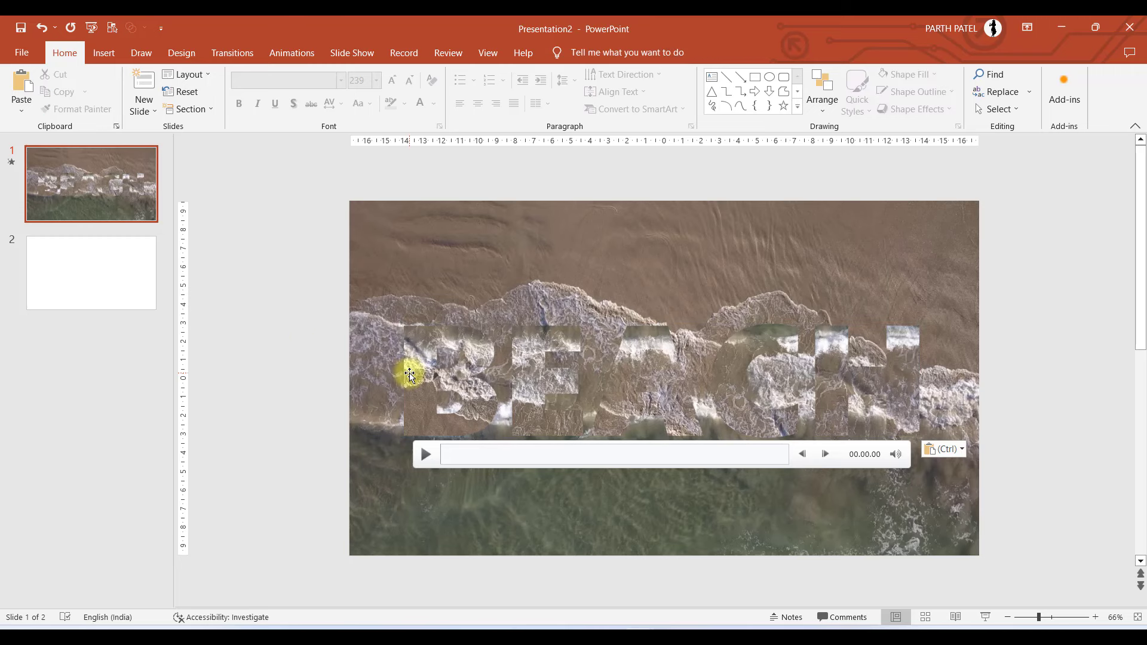
{"action": "left_click", "coordinate": [410, 371]}
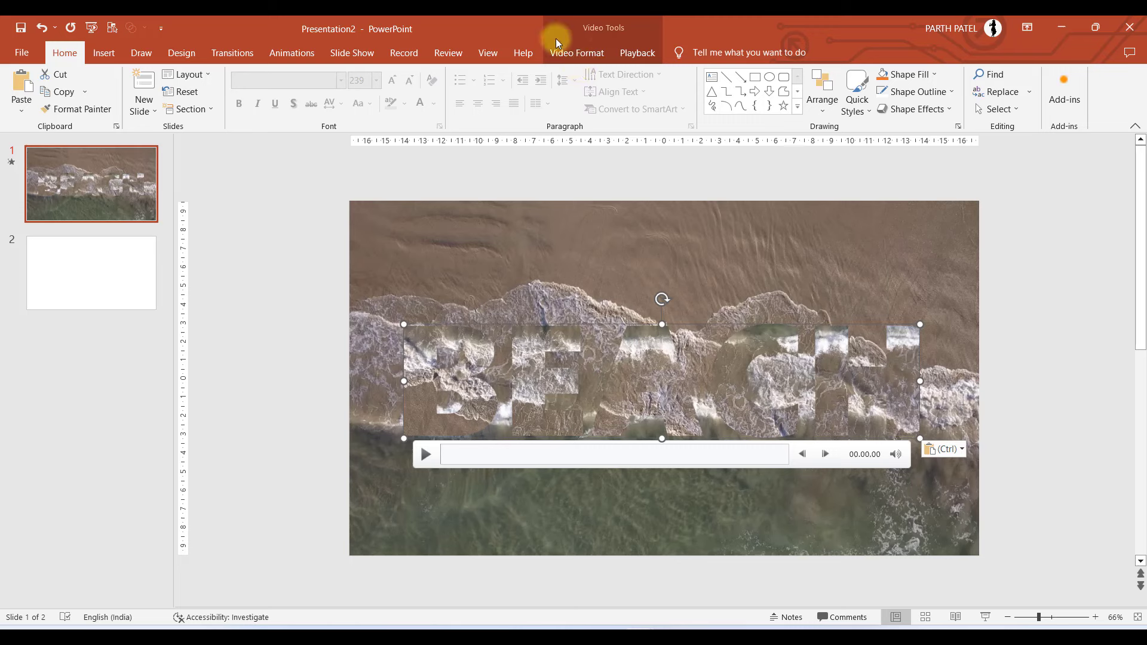
{"action": "left_click", "coordinate": [574, 54]}
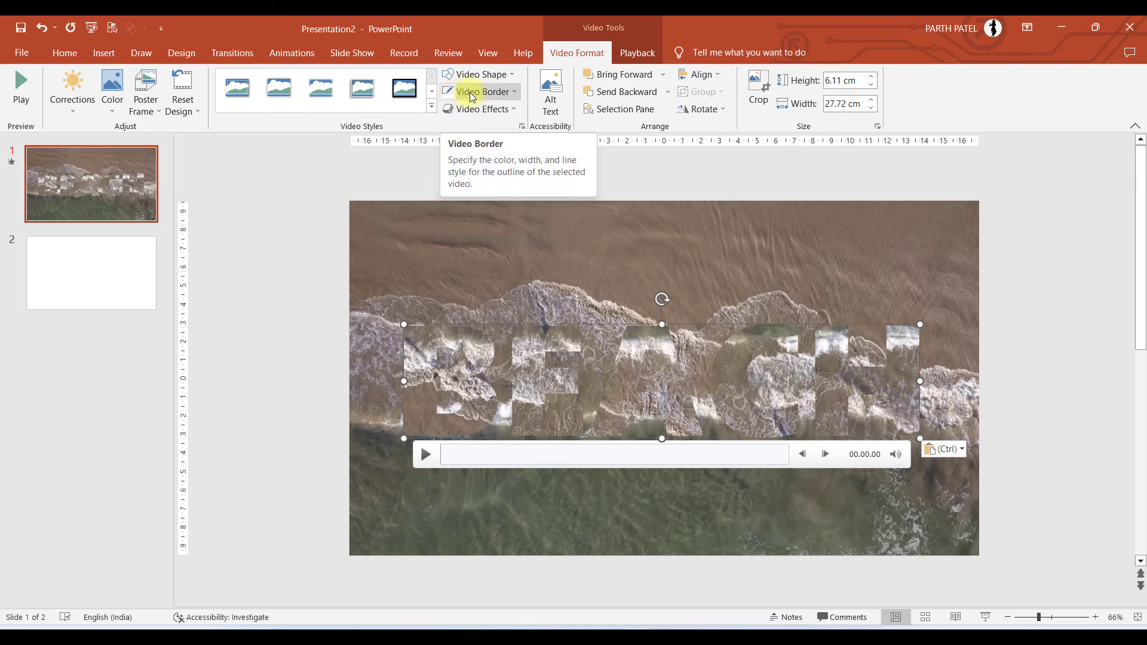
Add a white 3 pt video border around the BEACH letter video
{"action": "left_click", "coordinate": [450, 95]}
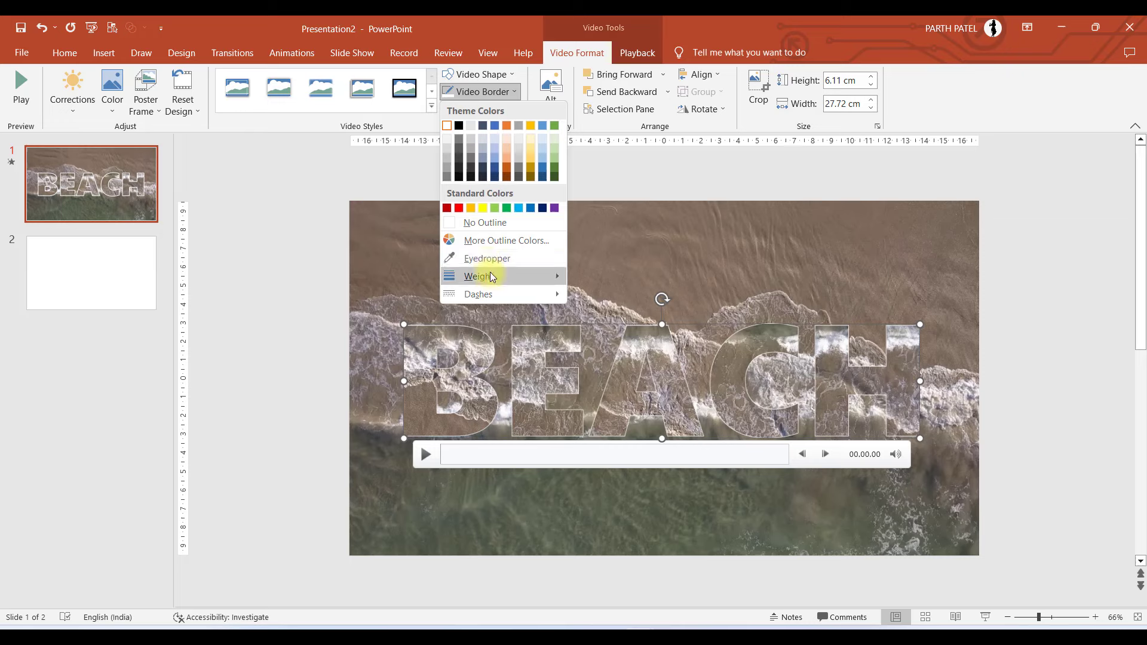
{"action": "mouse_move", "coordinate": [486, 276]}
{"action": "left_click", "coordinate": [619, 371]}
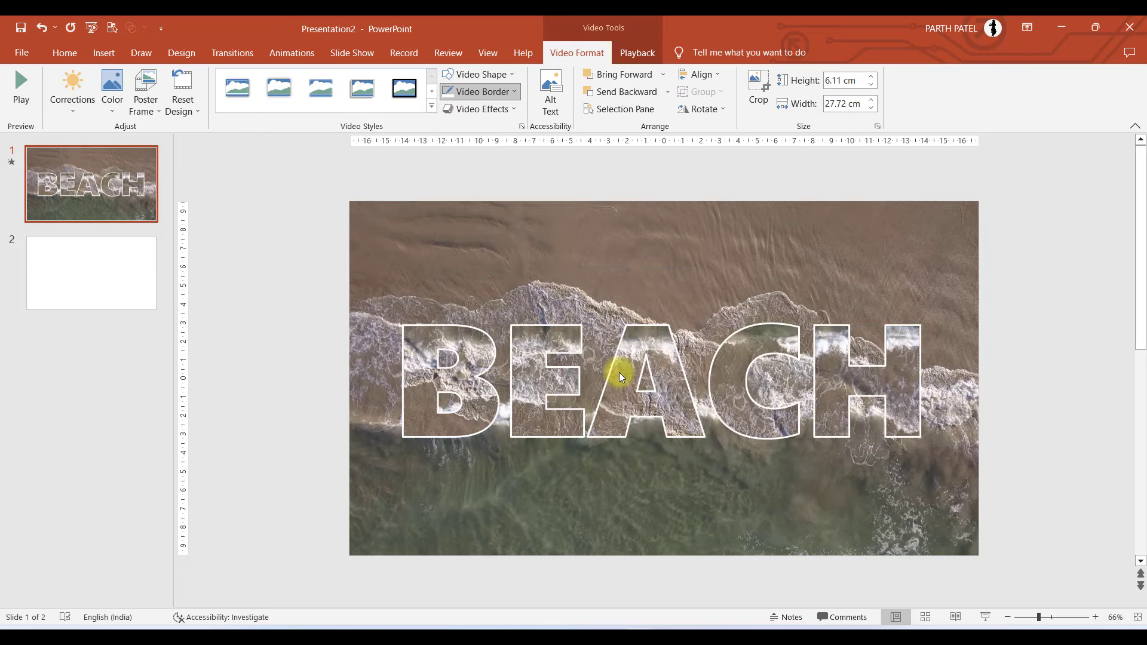
{"action": "left_click", "coordinate": [300, 349]}
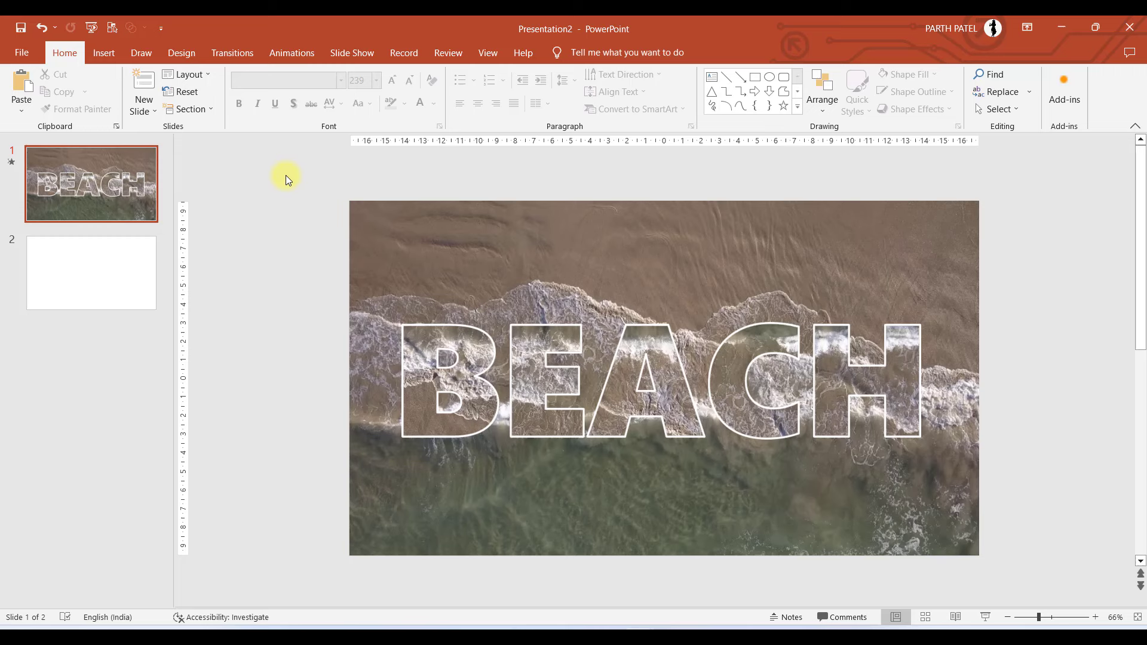
Set the beach background video to start automatically, then undo that change
{"action": "left_click", "coordinate": [390, 260]}
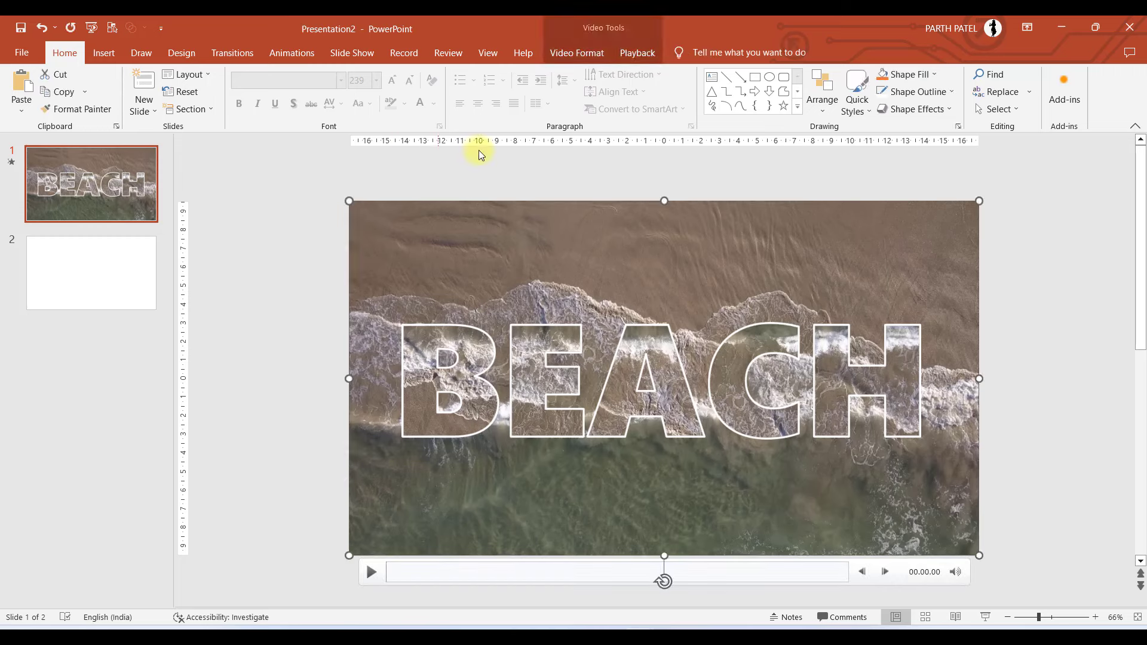
{"action": "left_click", "coordinate": [637, 55]}
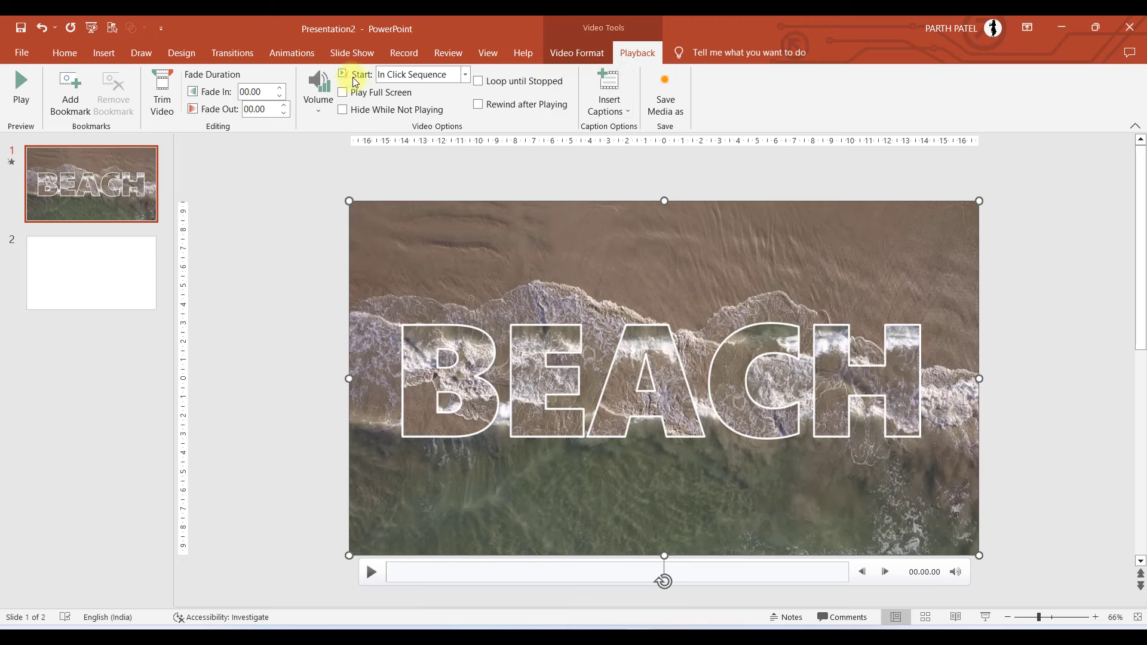
{"action": "left_click", "coordinate": [466, 79]}
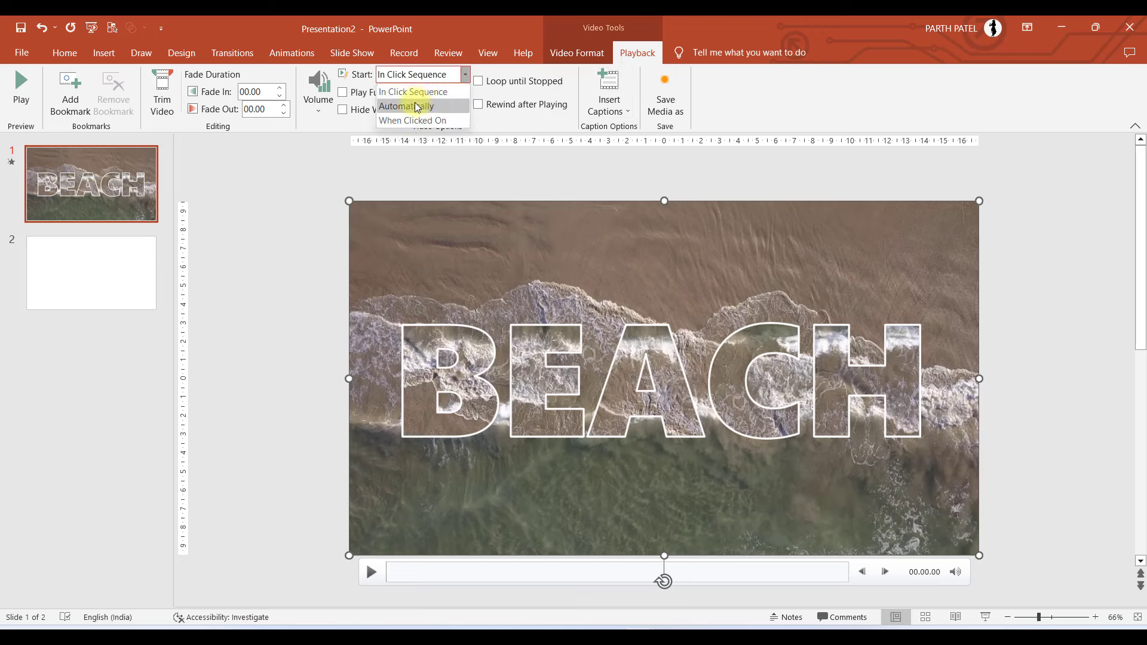
{"action": "left_click", "coordinate": [418, 103]}
{"action": "left_click", "coordinate": [284, 237]}
{"action": "key", "text": "ctrl+z"}
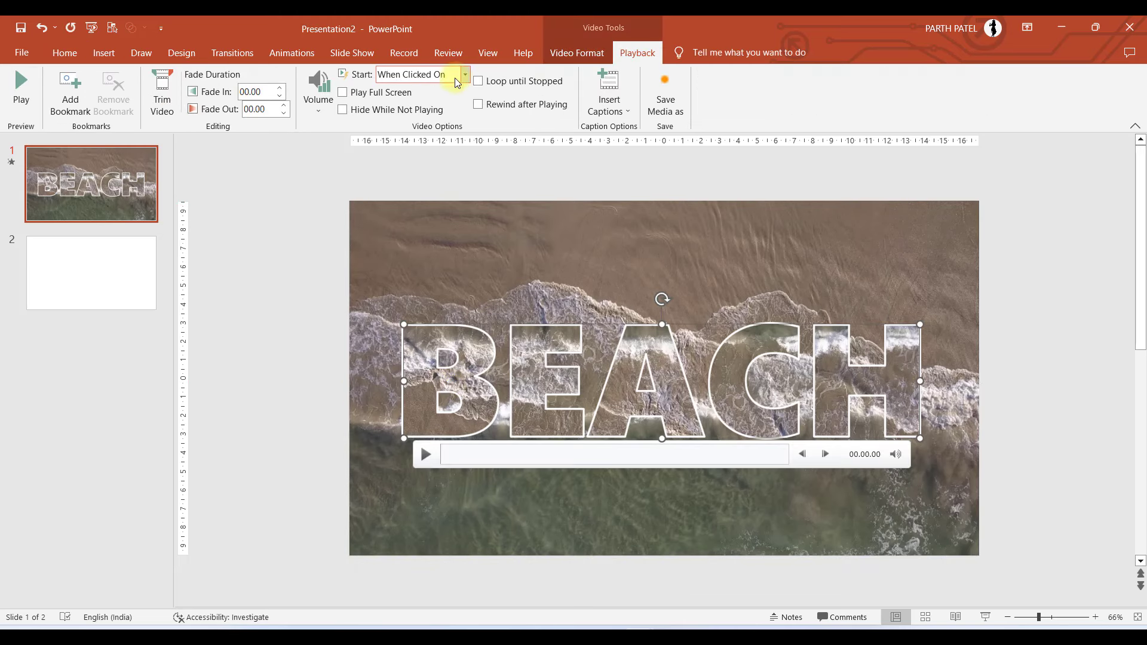
Set the BEACH video to start automatically and recheck both videos' playback settings
{"action": "left_click", "coordinate": [466, 74]}
{"action": "left_click", "coordinate": [420, 107]}
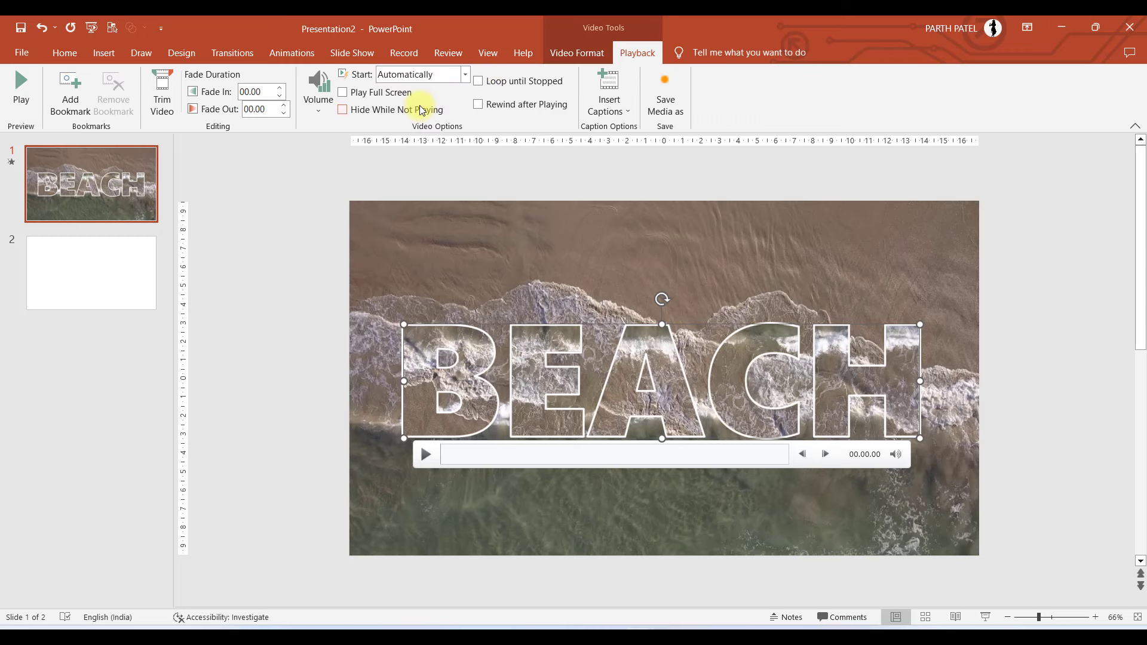
{"action": "left_click", "coordinate": [354, 167]}
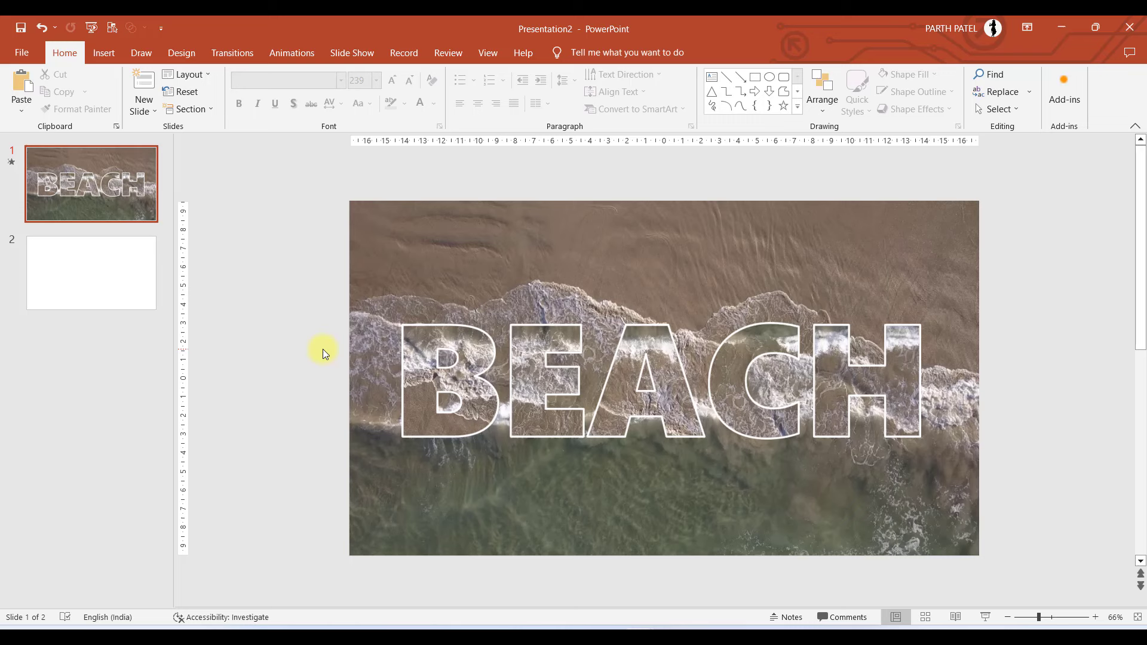
{"action": "left_click", "coordinate": [401, 276]}
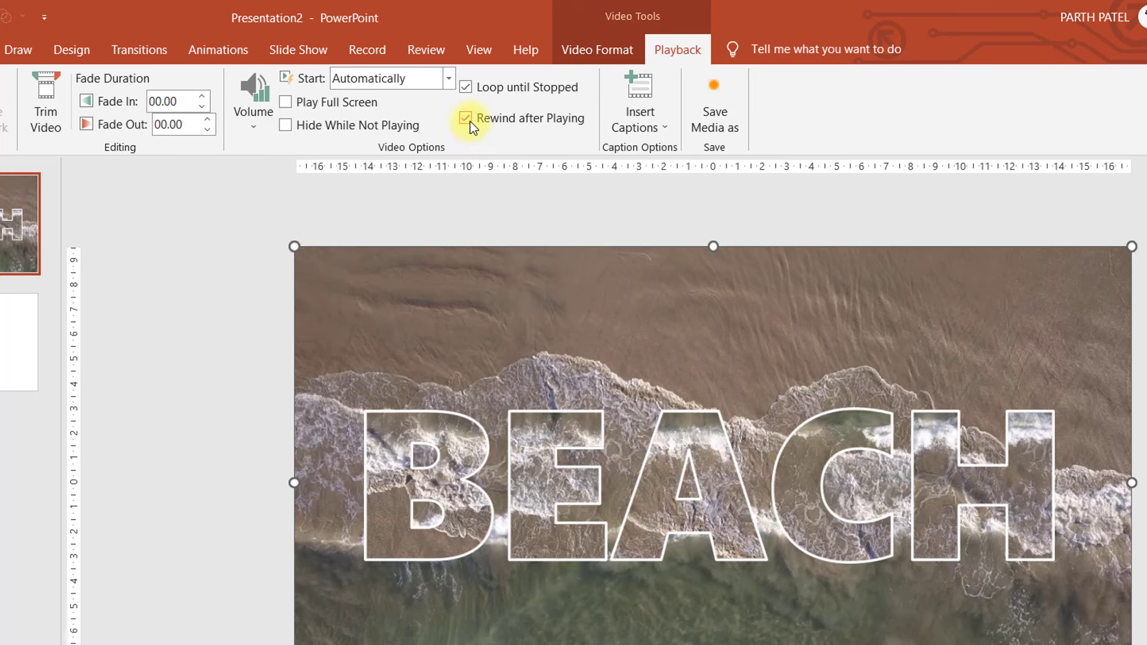
{"action": "left_click", "coordinate": [393, 464]}
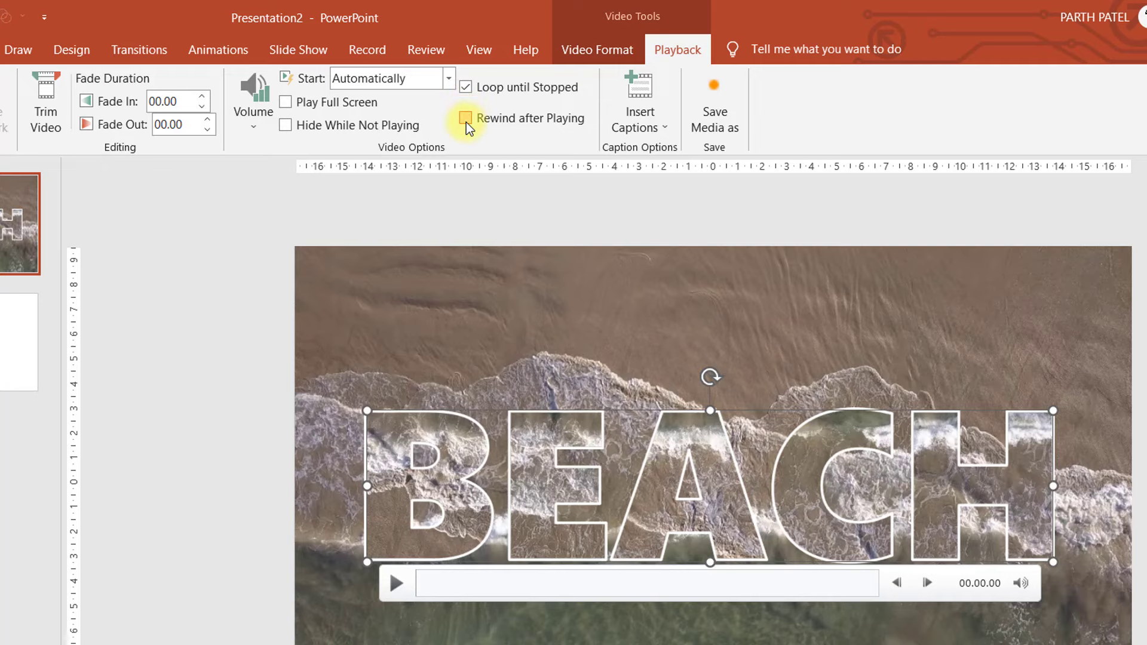
{"action": "left_click", "coordinate": [246, 255]}
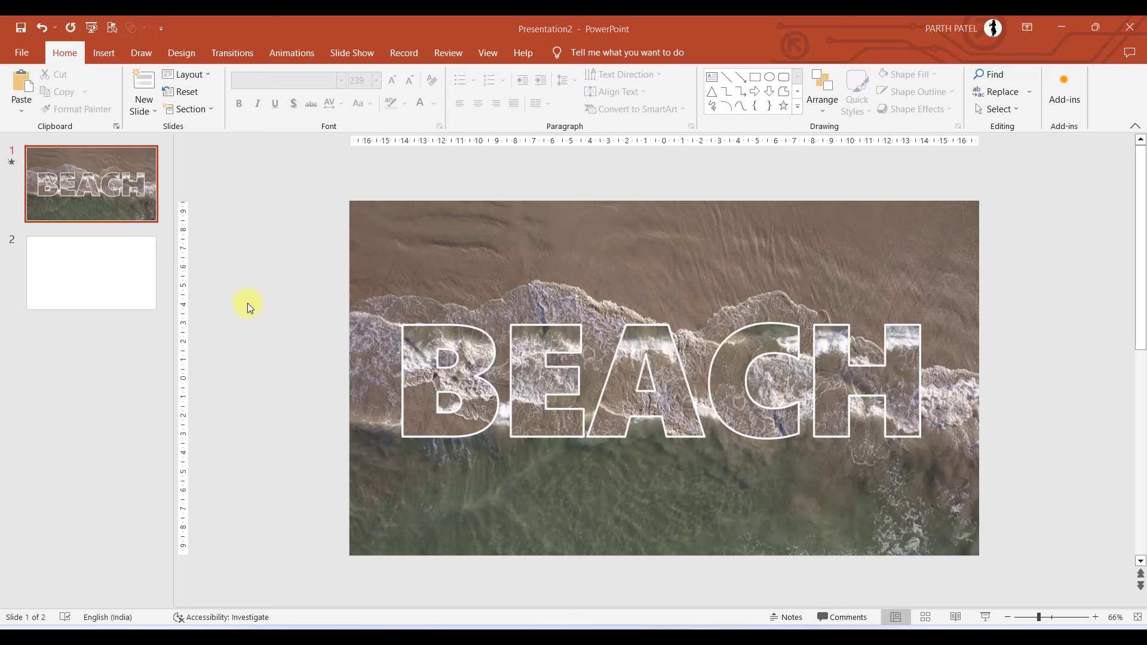
{"action": "left_click", "coordinate": [414, 348]}
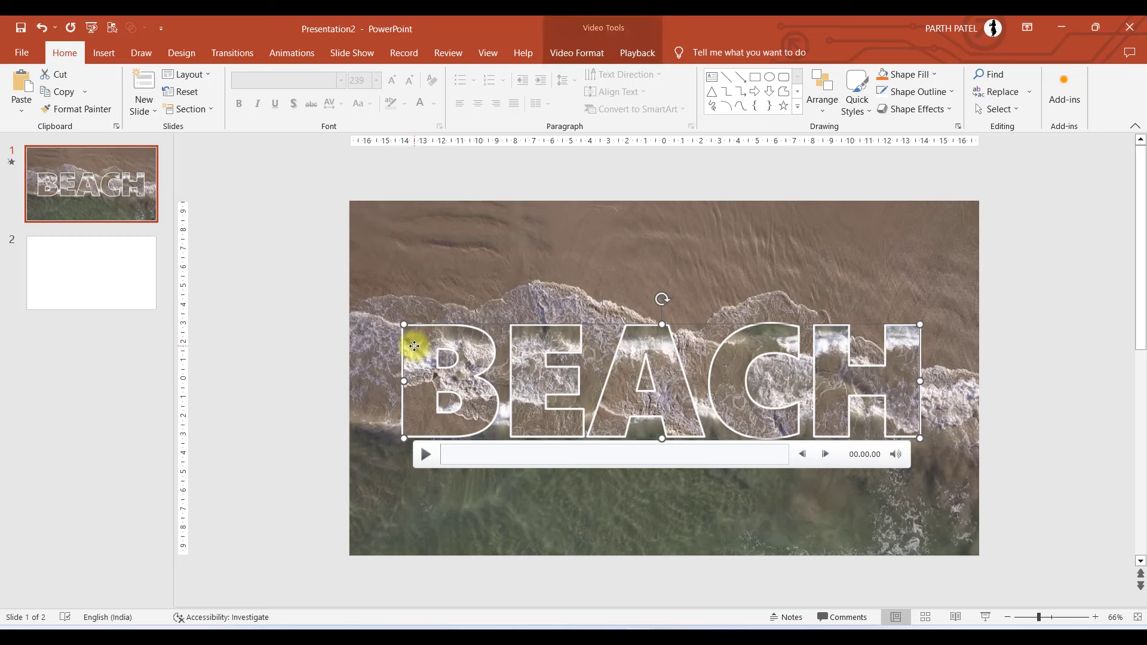
Apply the Grow/Shrink emphasis animation to the BEACH video
{"action": "left_click", "coordinate": [290, 55]}
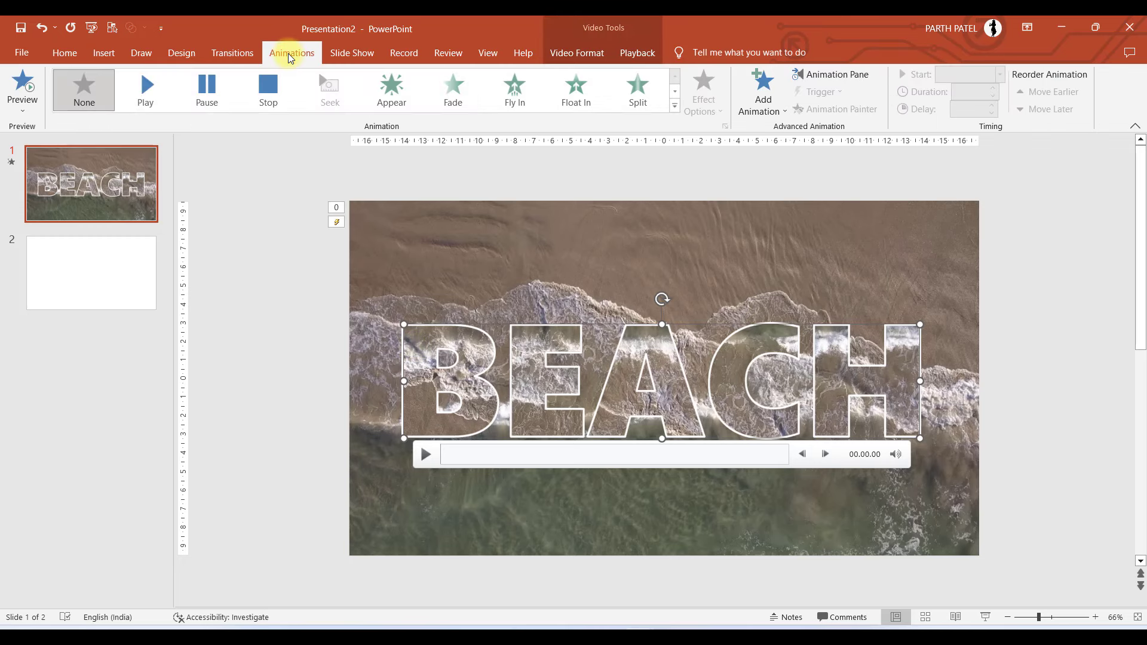
{"action": "left_click", "coordinate": [674, 105]}
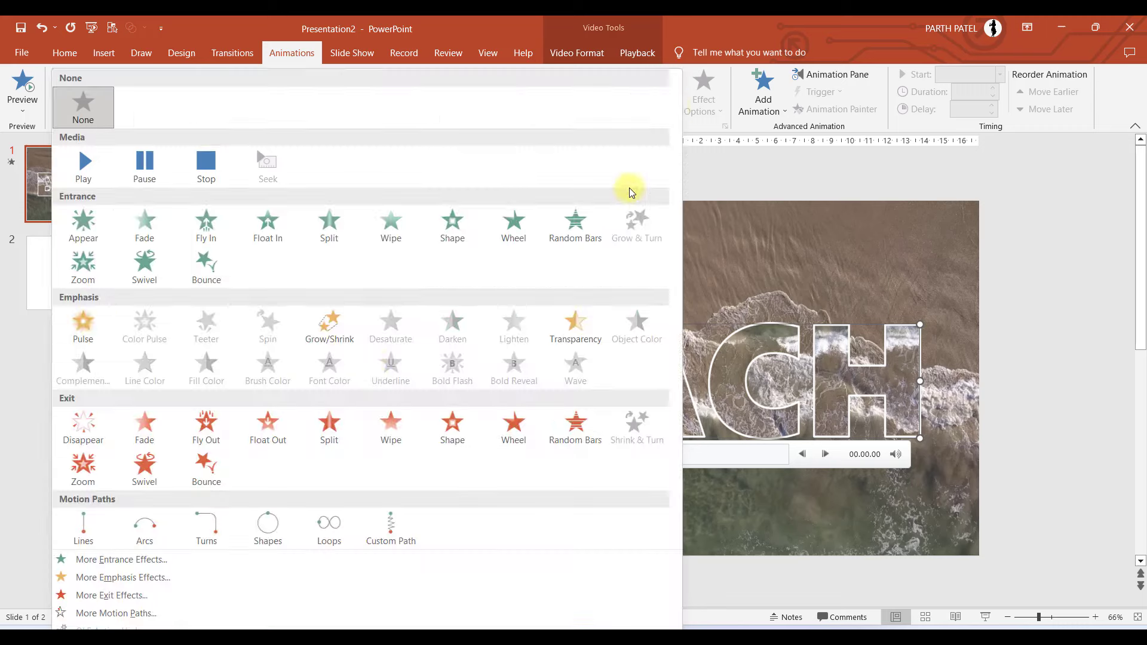
{"action": "left_click", "coordinate": [329, 335]}
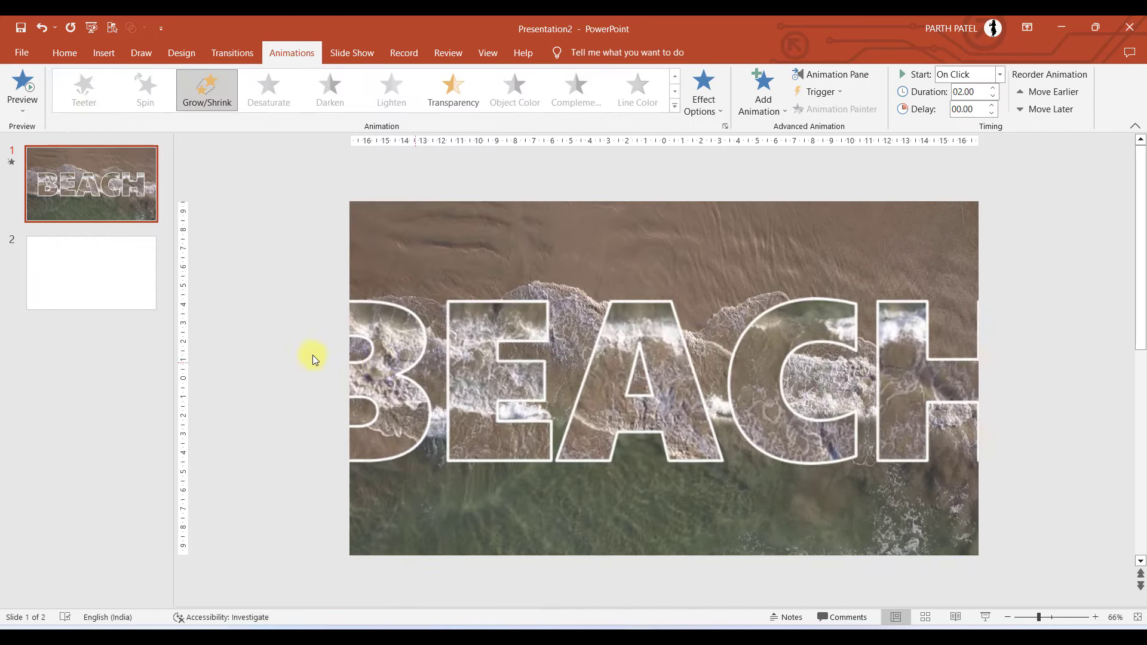
Shrink the BEACH video from a corner handle and drag it to the slide centre
{"action": "left_click", "coordinate": [417, 361]}
{"action": "left_click_drag", "start_coordinate": [401, 438], "coordinate": [470, 404]}
{"action": "left_click_drag", "start_coordinate": [537, 389], "coordinate": [507, 392]}
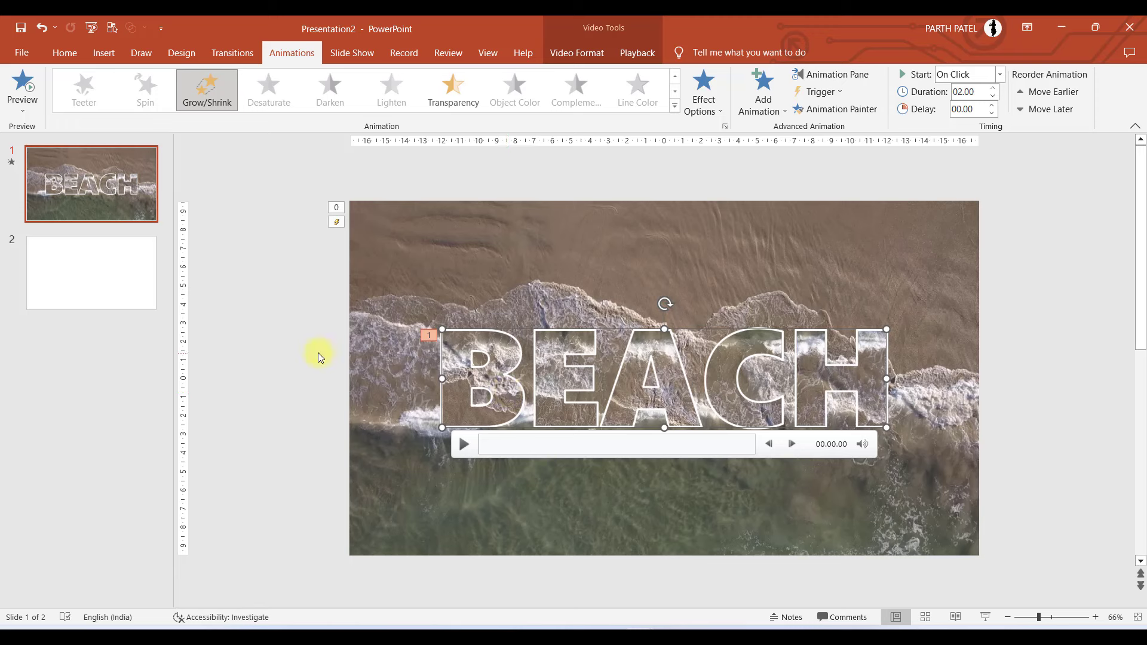
{"action": "left_click", "coordinate": [318, 353]}
{"action": "left_click", "coordinate": [507, 366]}
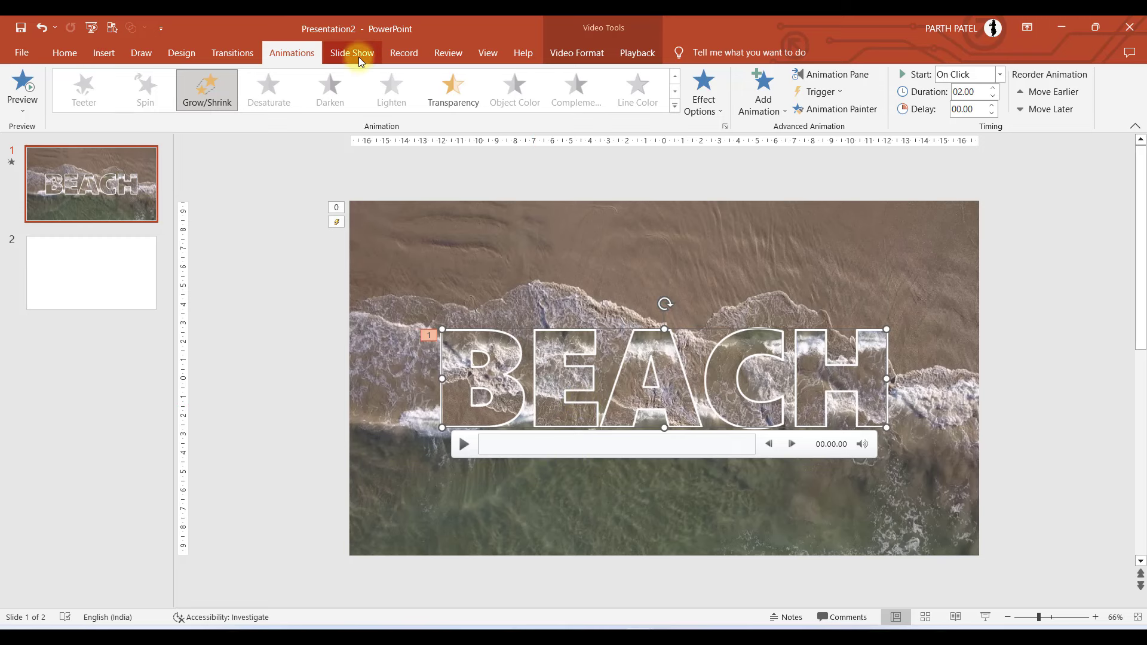
{"action": "left_click", "coordinate": [64, 53]}
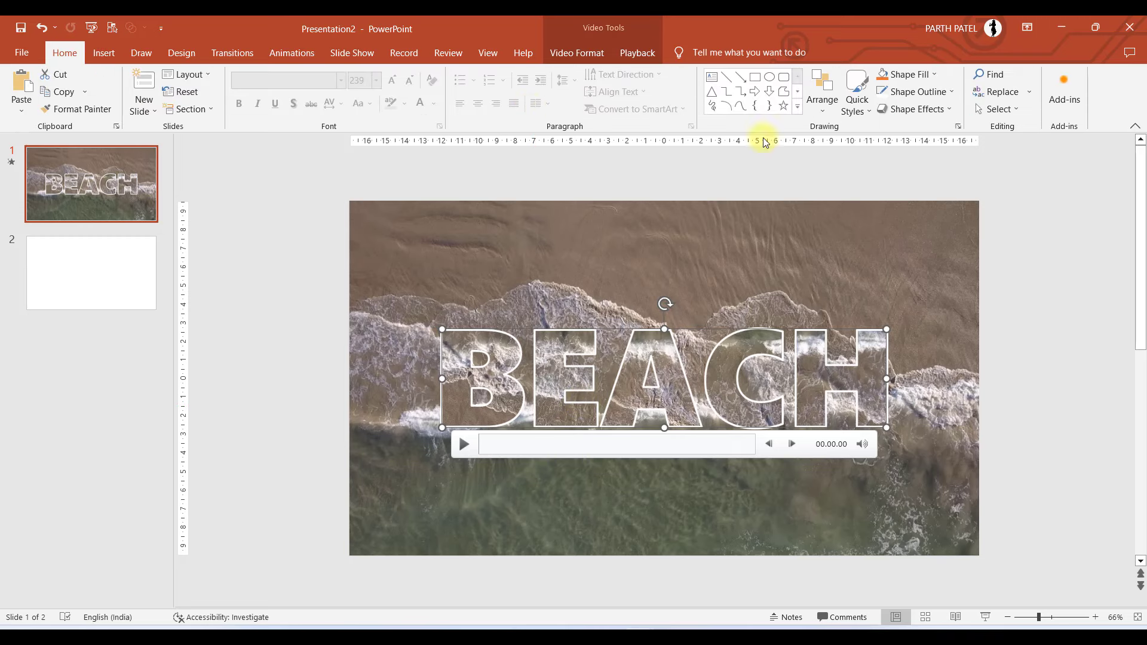
Align the BEACH video center and middle relative to the slide
{"action": "left_click", "coordinate": [824, 99]}
{"action": "mouse_move", "coordinate": [860, 319]}
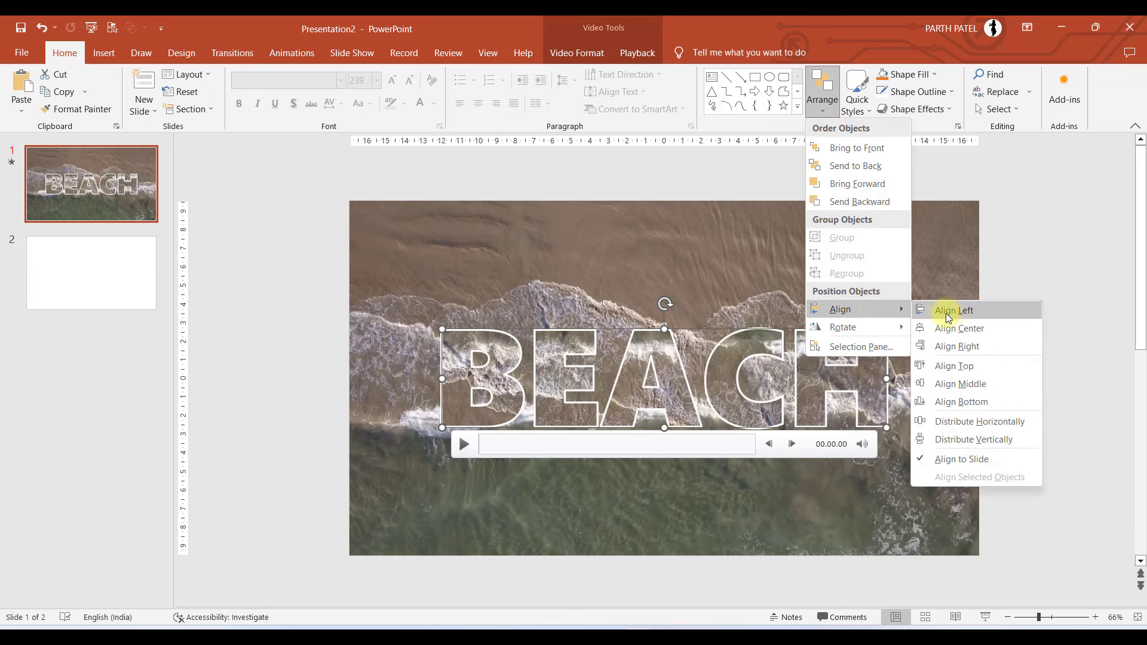
{"action": "left_click", "coordinate": [955, 328]}
{"action": "left_click", "coordinate": [835, 110]}
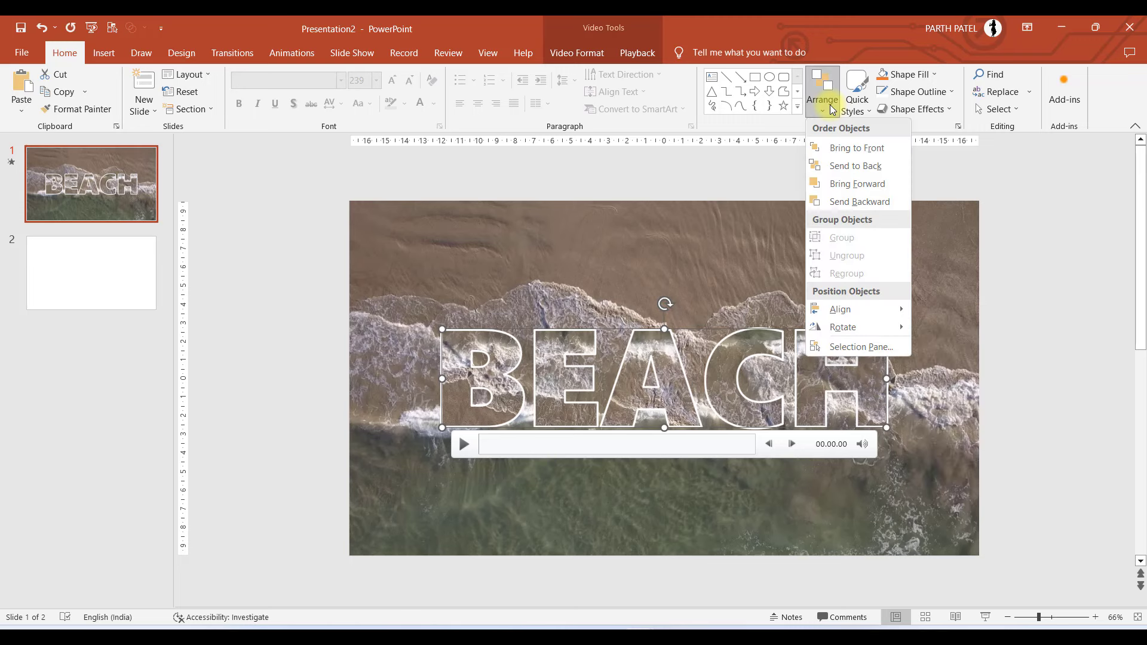
{"action": "mouse_move", "coordinate": [836, 309]}
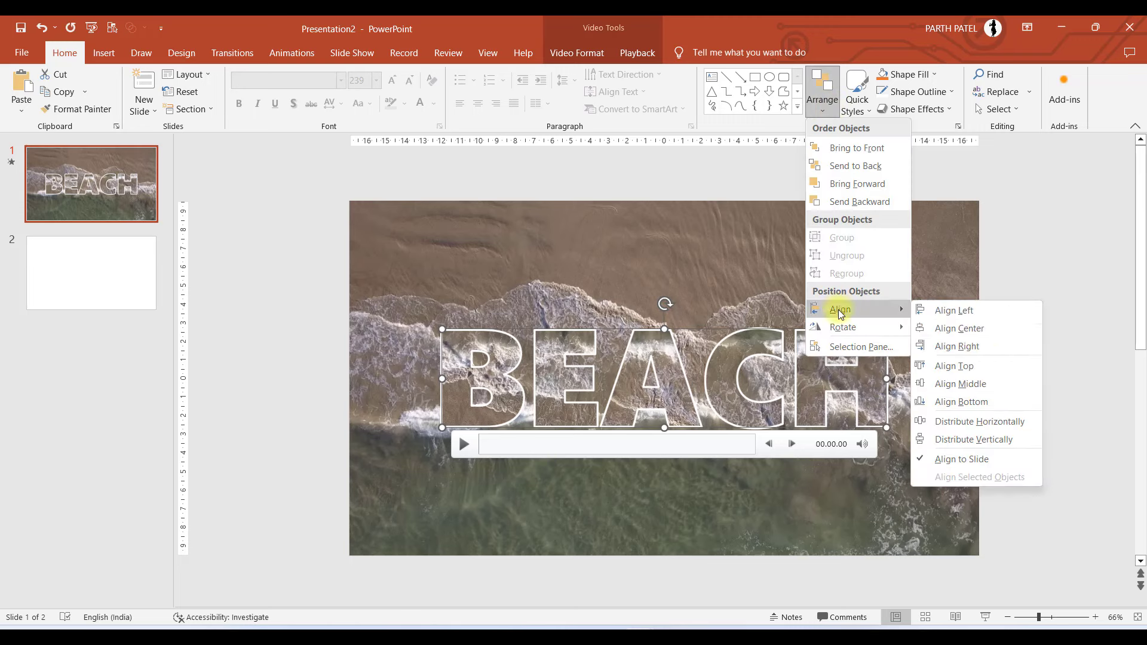
{"action": "left_click", "coordinate": [967, 383]}
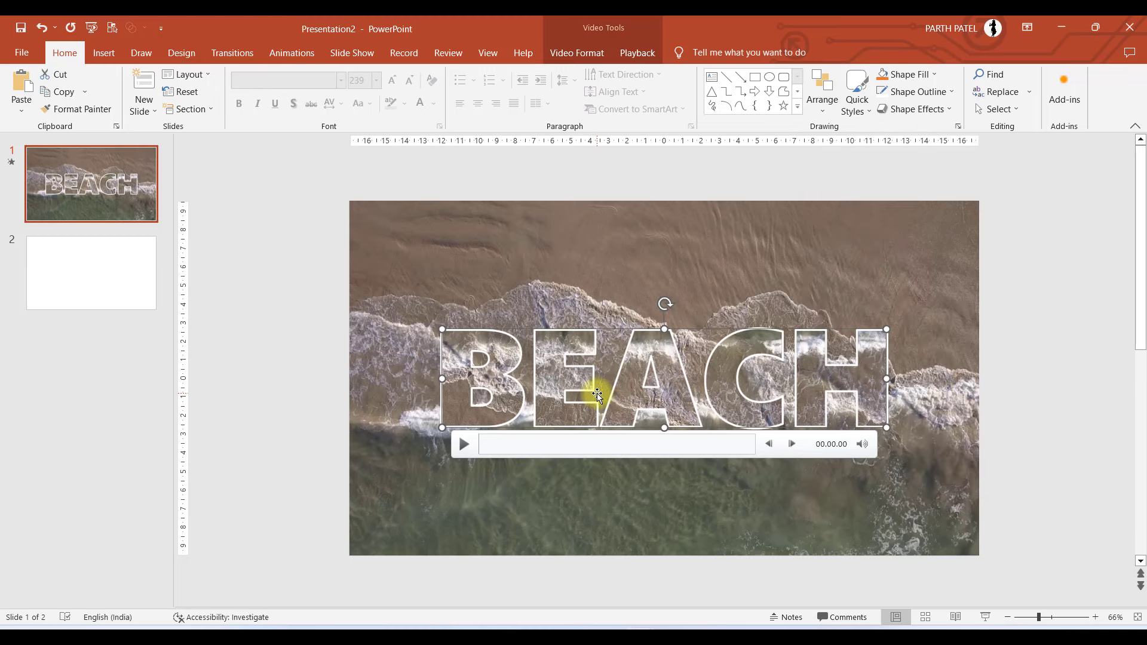
After nudging BEACH upward, re-apply Align Center and Align Middle to recentre it
{"action": "left_click_drag", "start_coordinate": [550, 374], "coordinate": [547, 344]}
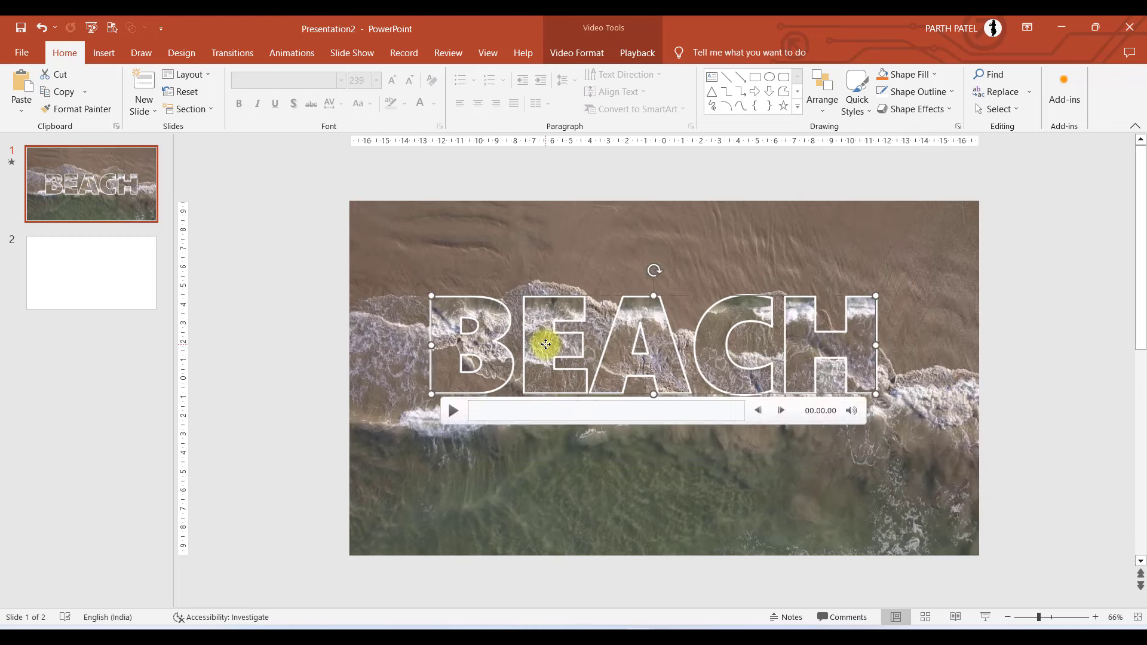
{"action": "left_click", "coordinate": [829, 107]}
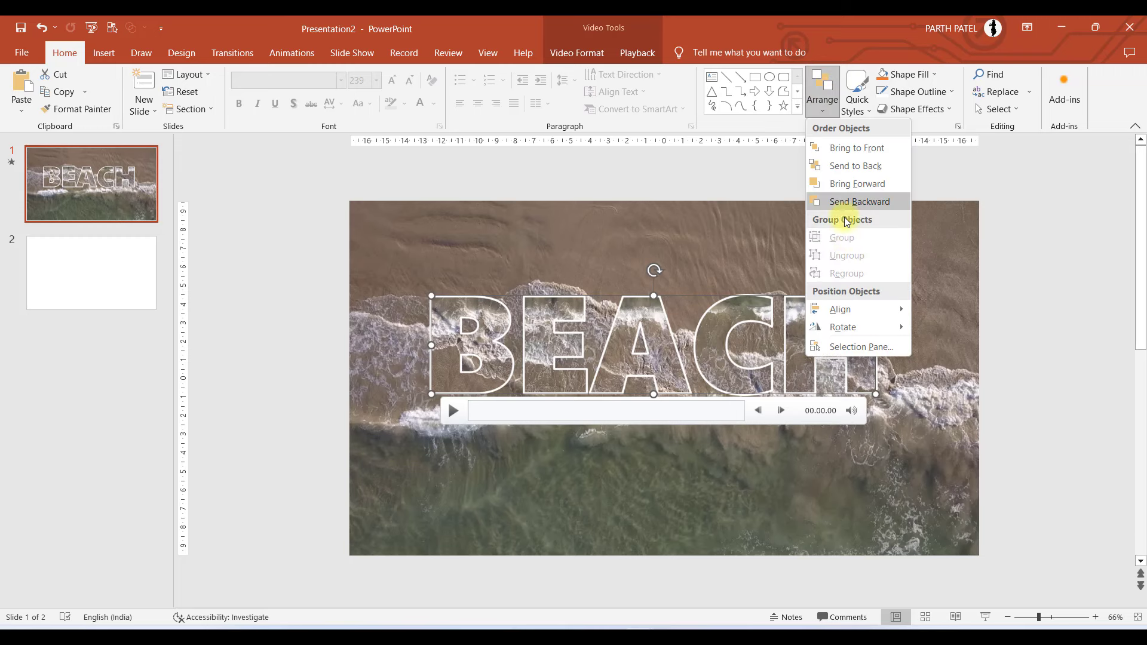
{"action": "mouse_move", "coordinate": [836, 308]}
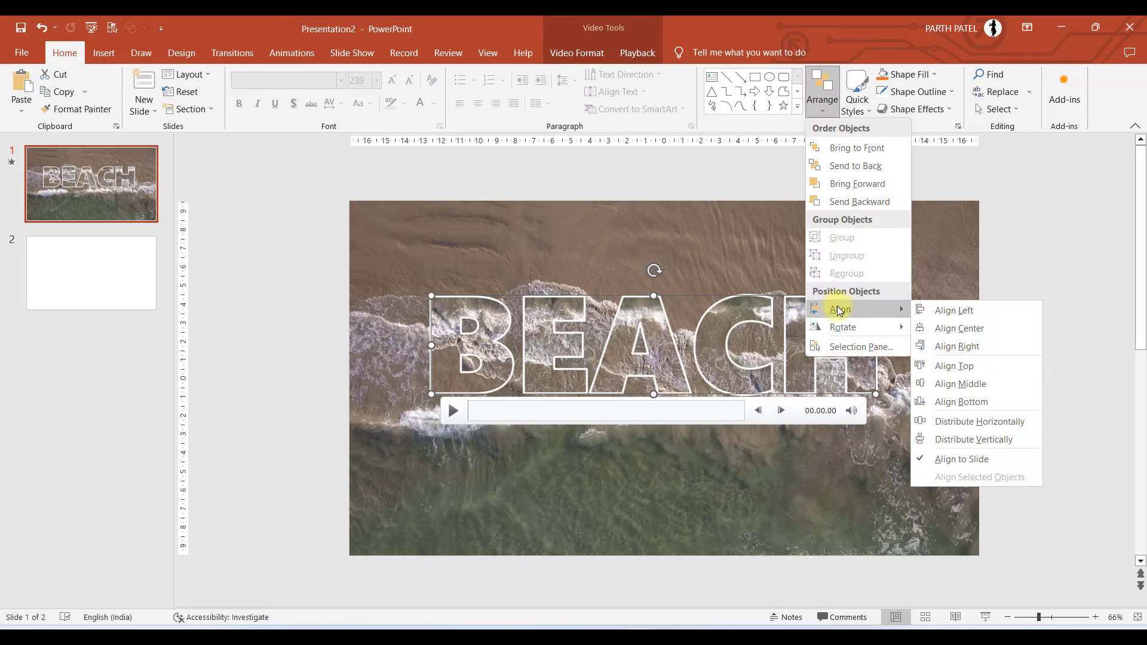
{"action": "left_click", "coordinate": [973, 330]}
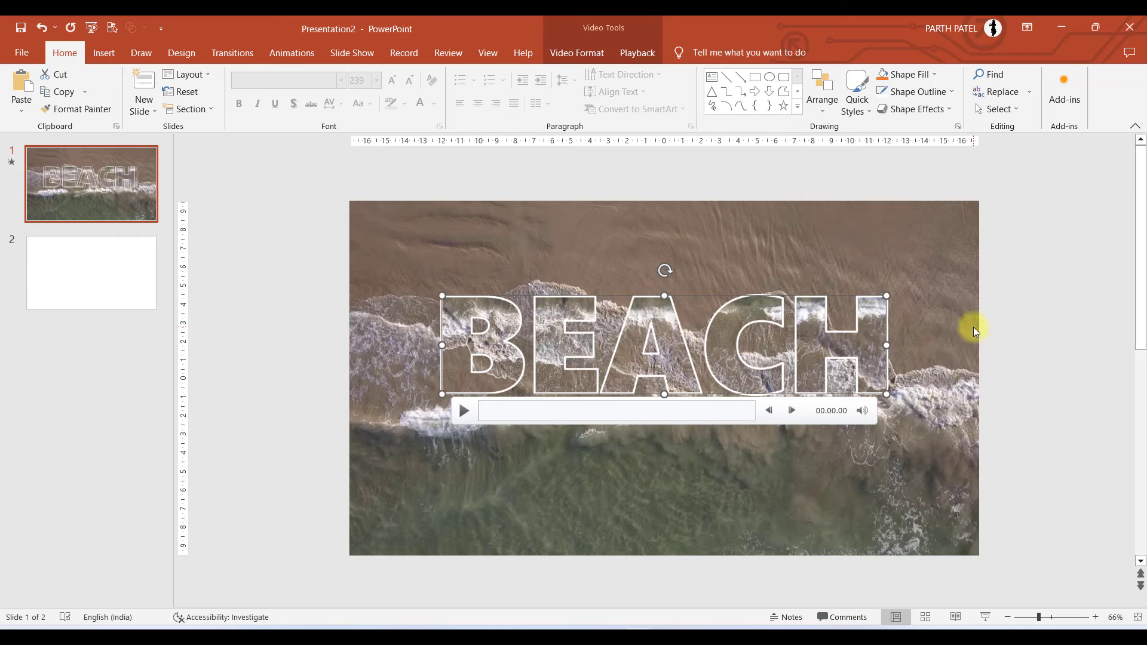
{"action": "left_click", "coordinate": [819, 113]}
{"action": "mouse_move", "coordinate": [839, 308]}
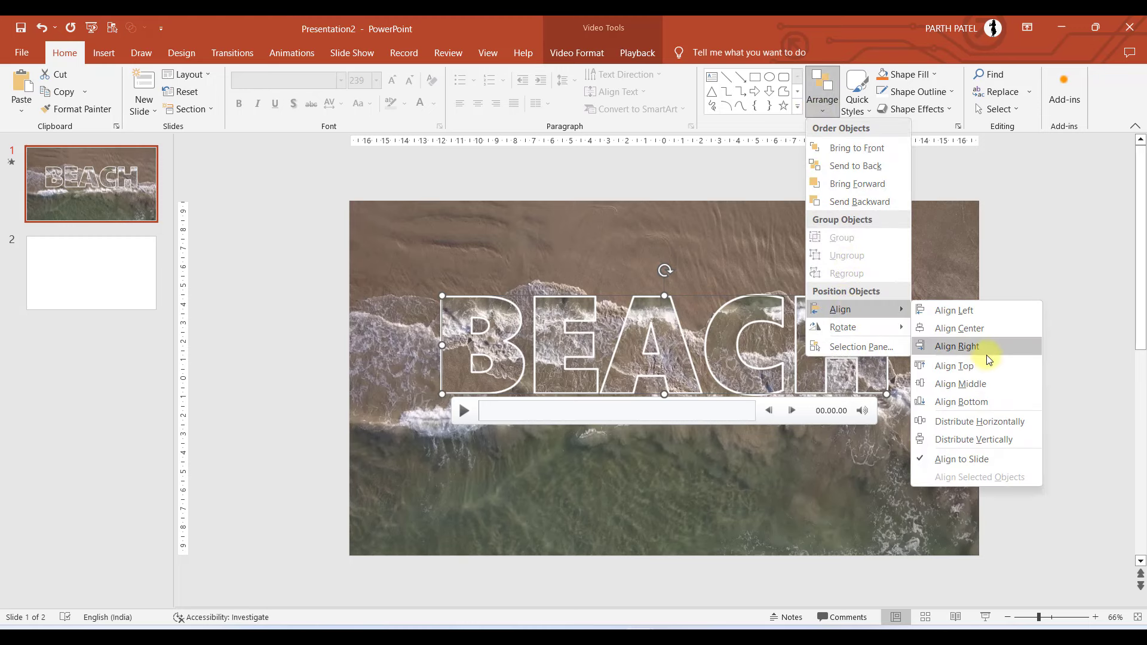
{"action": "left_click", "coordinate": [960, 383]}
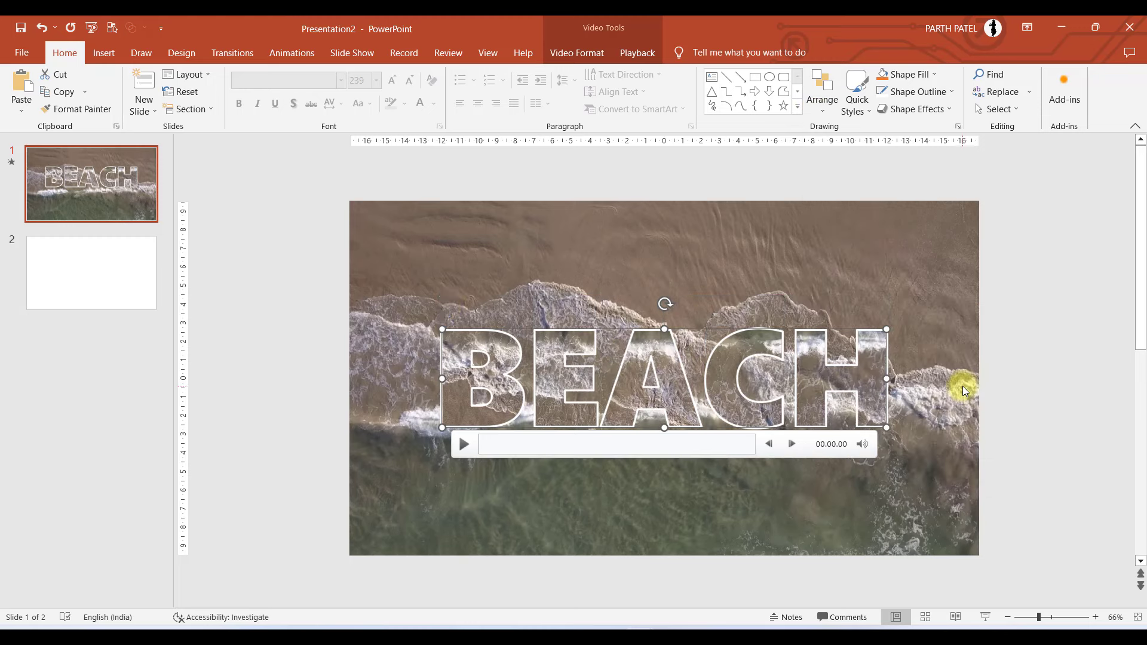
{"action": "left_click", "coordinate": [277, 328]}
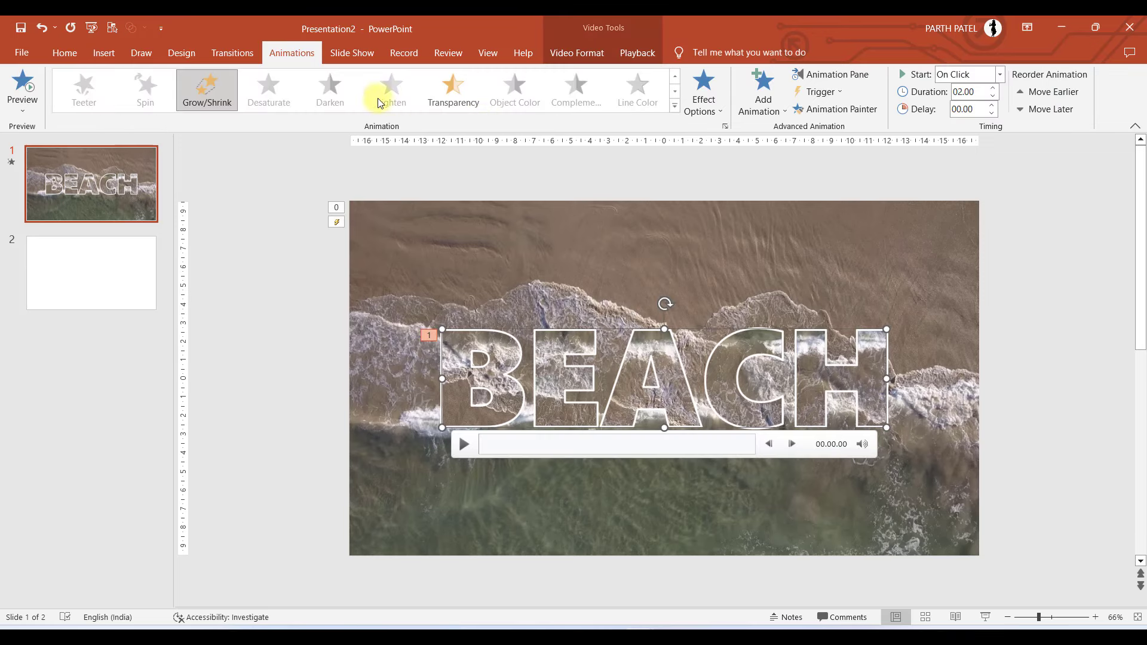
Preview the slide's animations in the Animation Pane and open Picture 5's Grow/Shrink settings
{"action": "left_click", "coordinate": [830, 74]}
{"action": "left_click", "coordinate": [22, 83]}
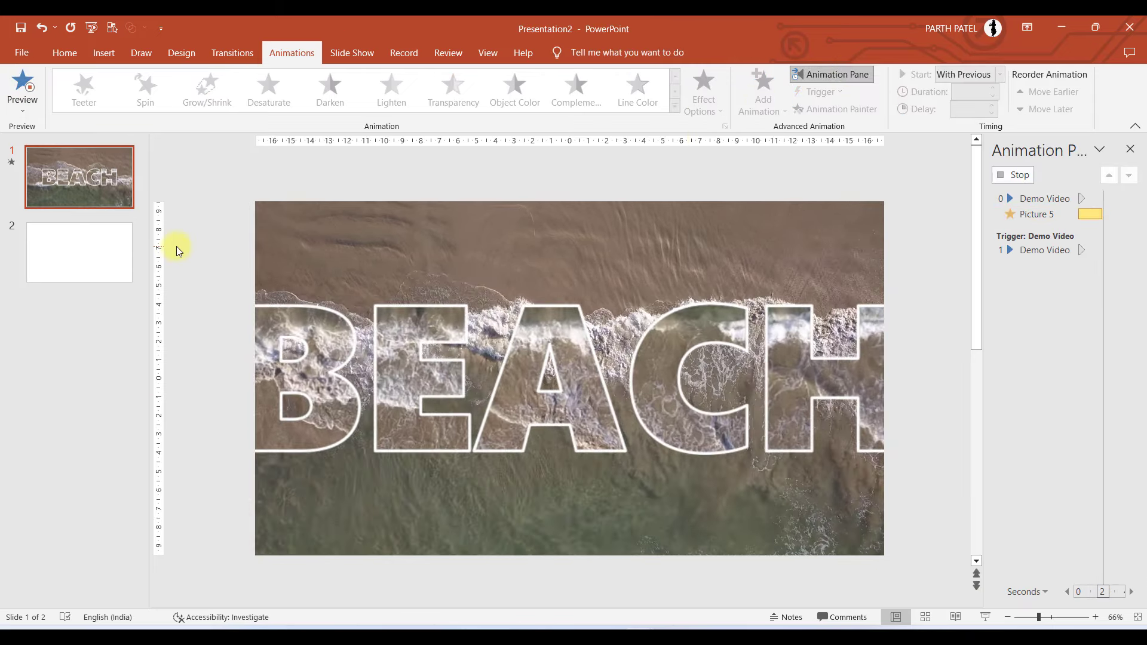
{"action": "left_click", "coordinate": [408, 362]}
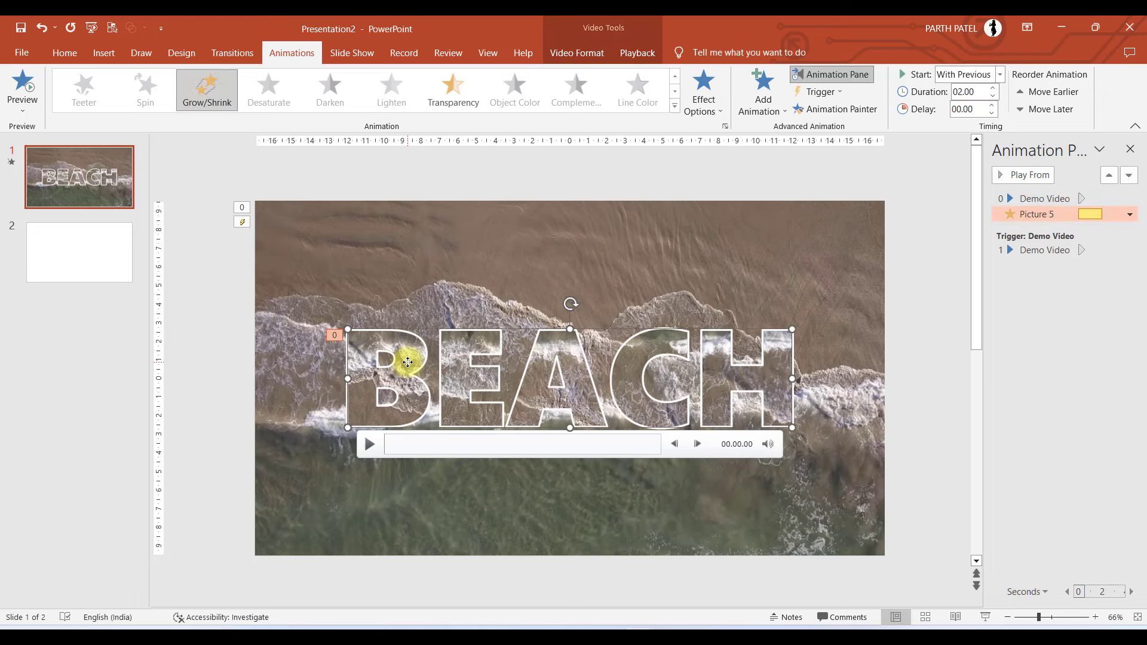
{"action": "right_click", "coordinate": [408, 362]}
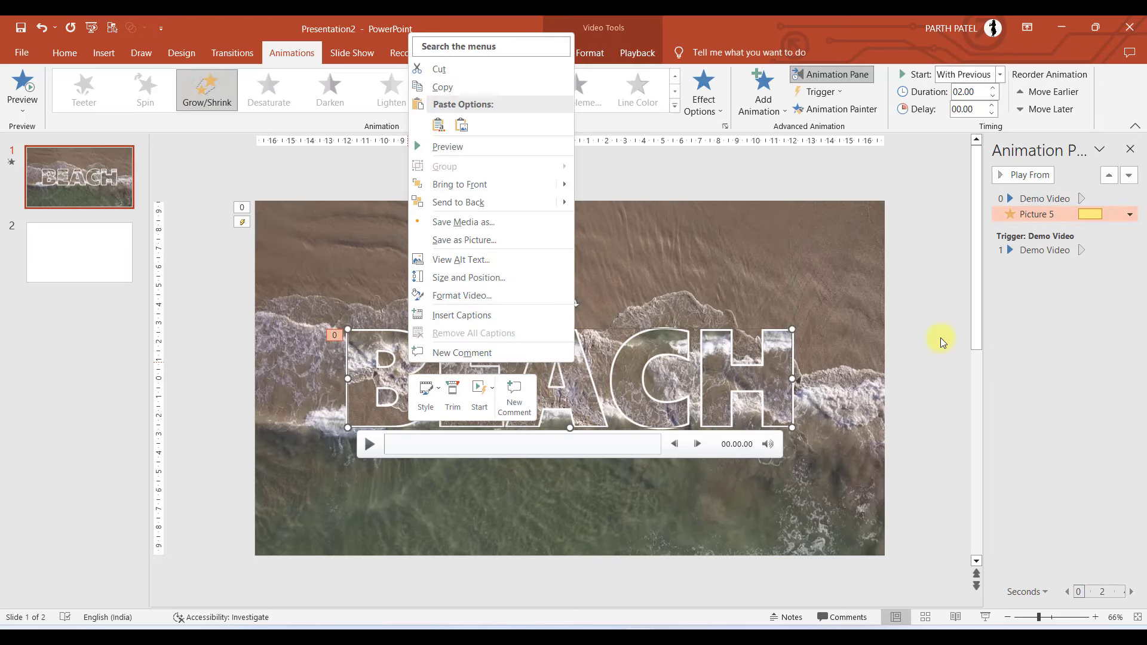
{"action": "left_click", "coordinate": [1130, 214]}
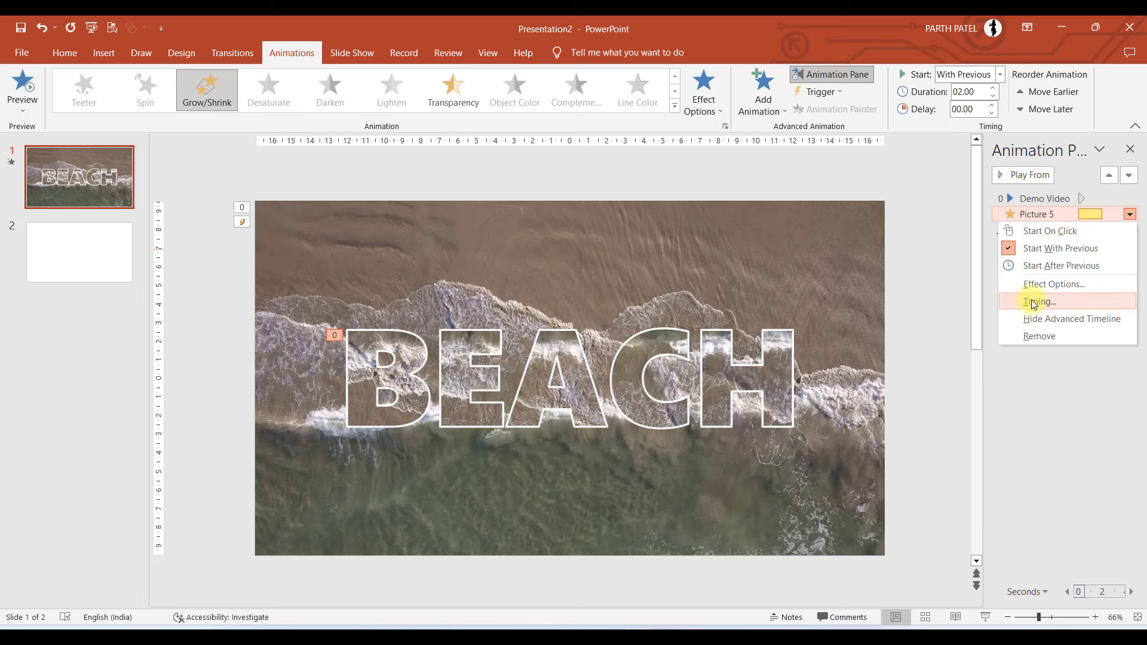
{"action": "left_click", "coordinate": [1052, 285]}
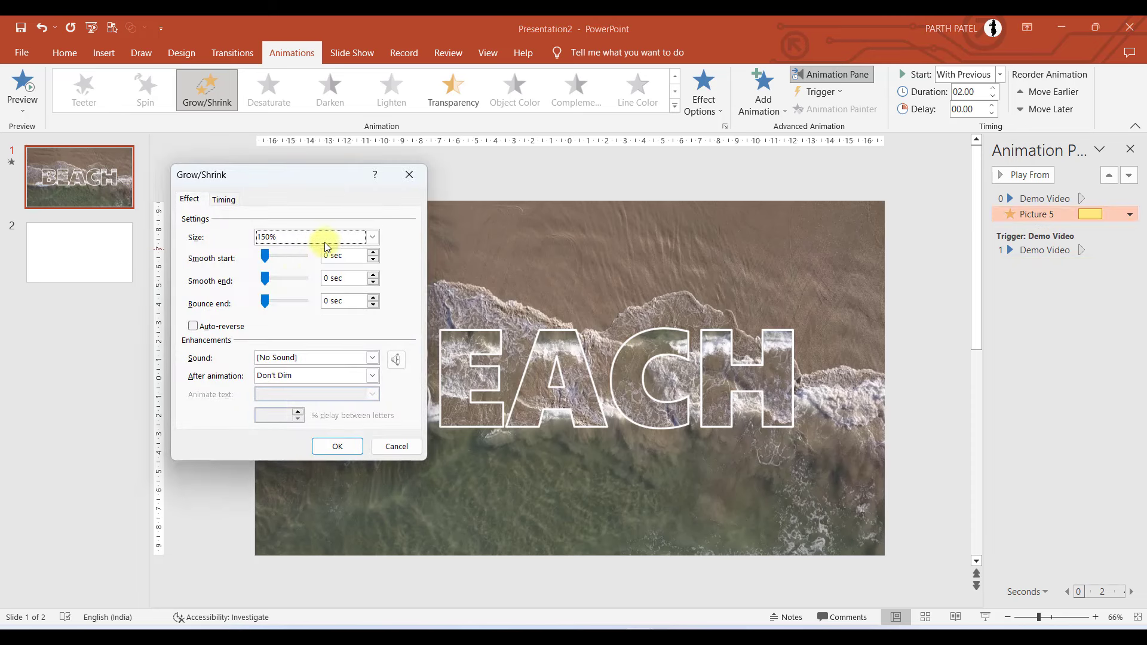
Change the Grow/Shrink custom size from 150% to 120% and confirm with OK
{"action": "left_click", "coordinate": [372, 237]}
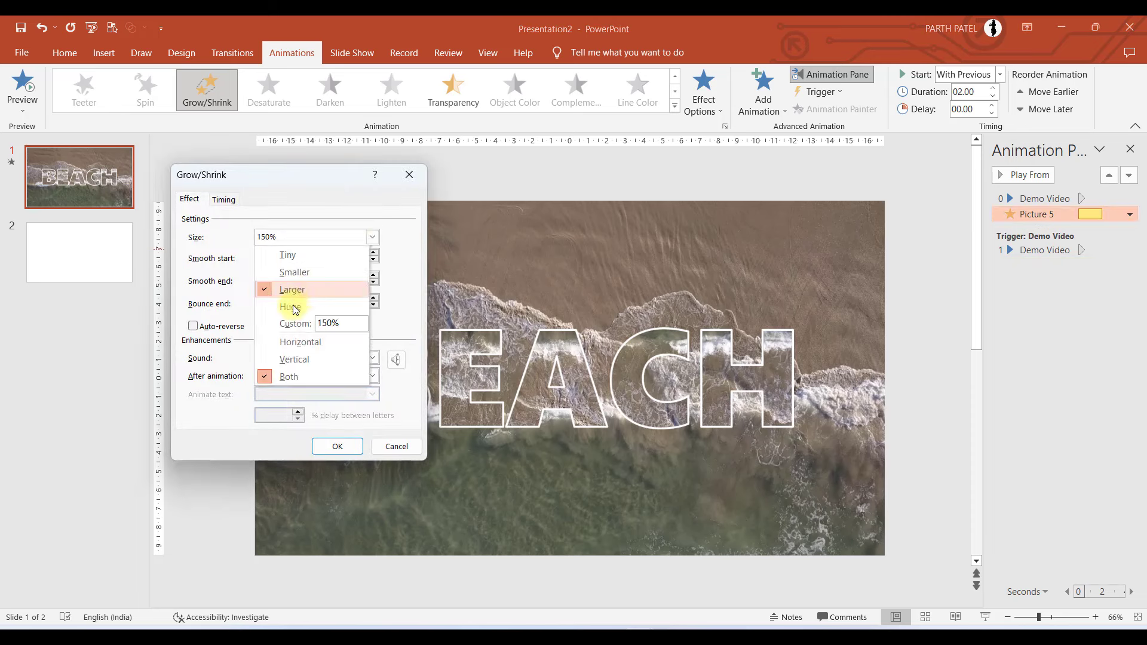
{"action": "left_click", "coordinate": [330, 322]}
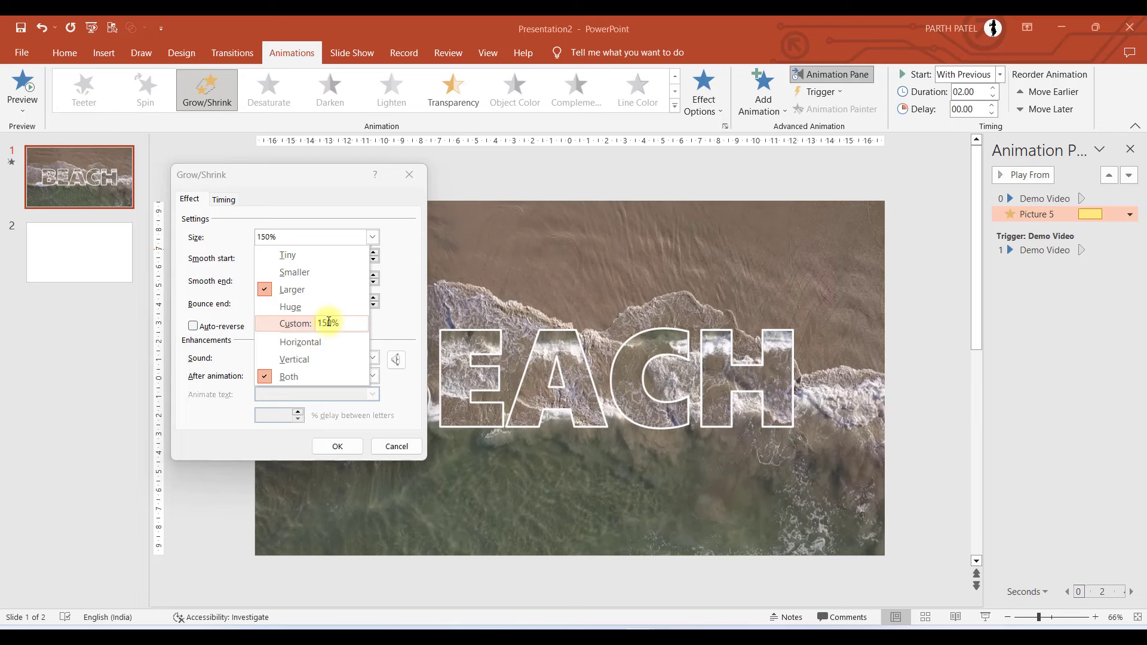
{"action": "key", "text": "BackSpace"}
{"action": "type", "text": "2"}
{"action": "key", "text": "Return"}
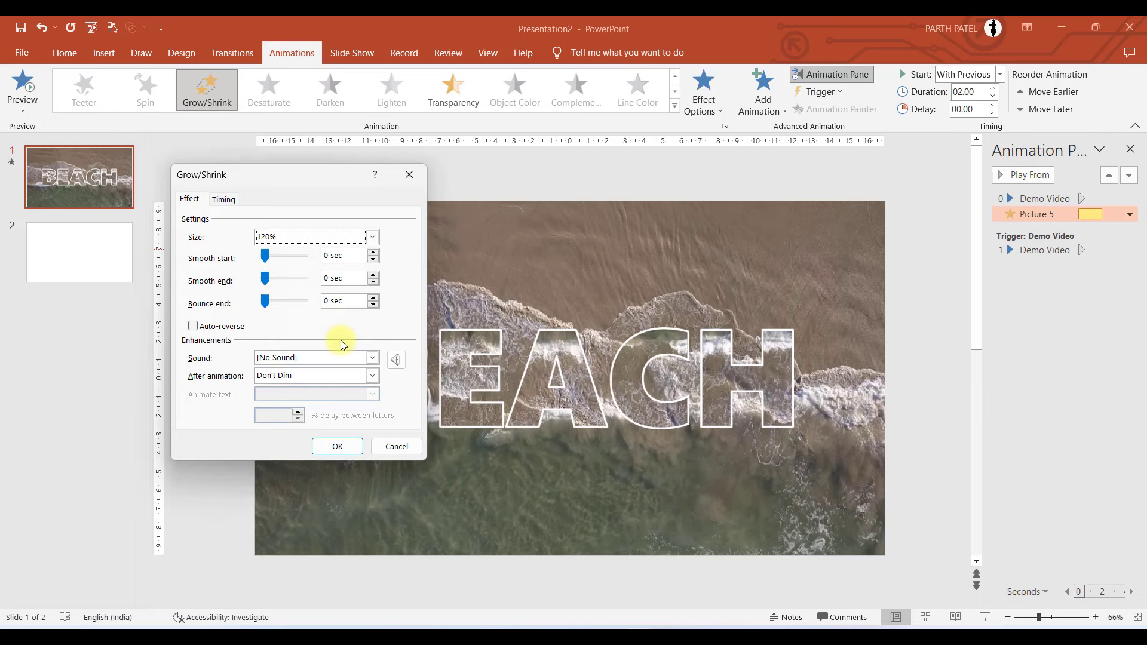
{"action": "left_click", "coordinate": [322, 446]}
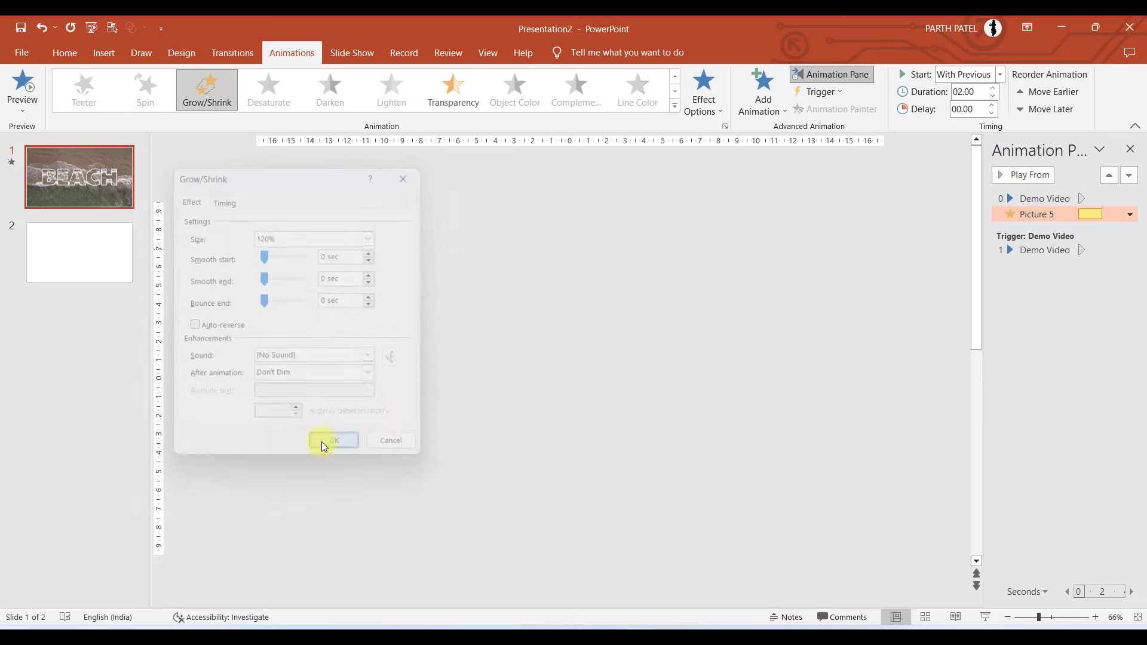